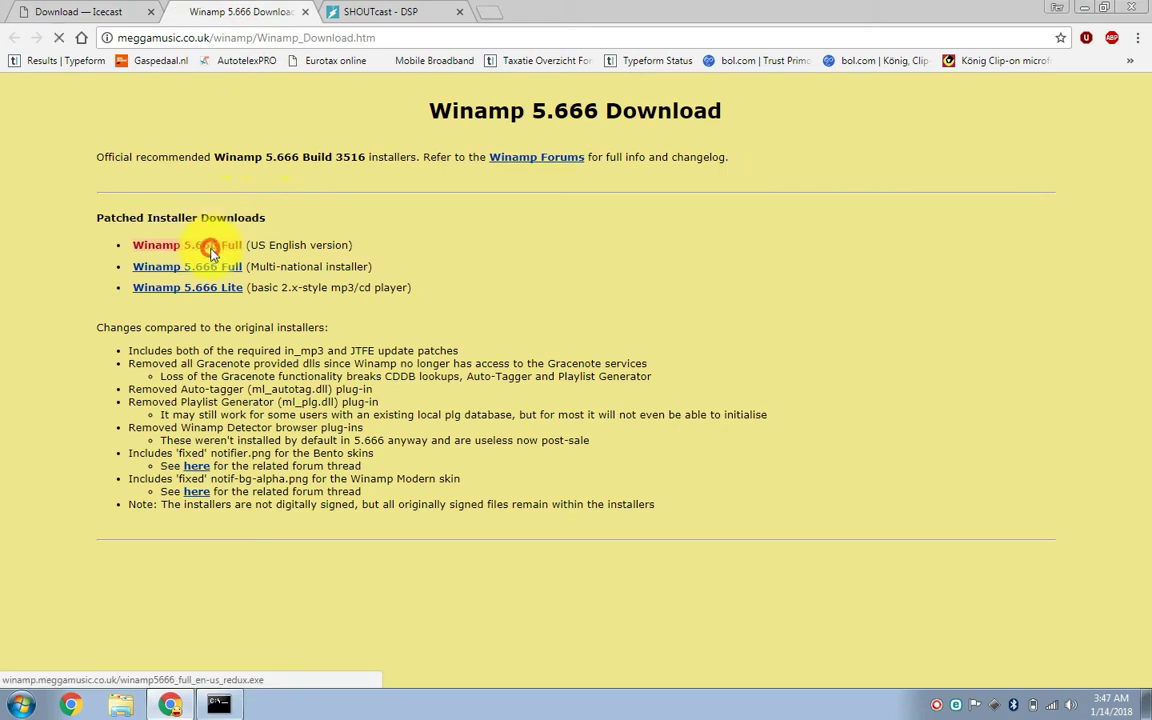
- Download the US English Winamp 5.666 Full installer, allow it to run, and continue past its welcome page
click(210, 247)
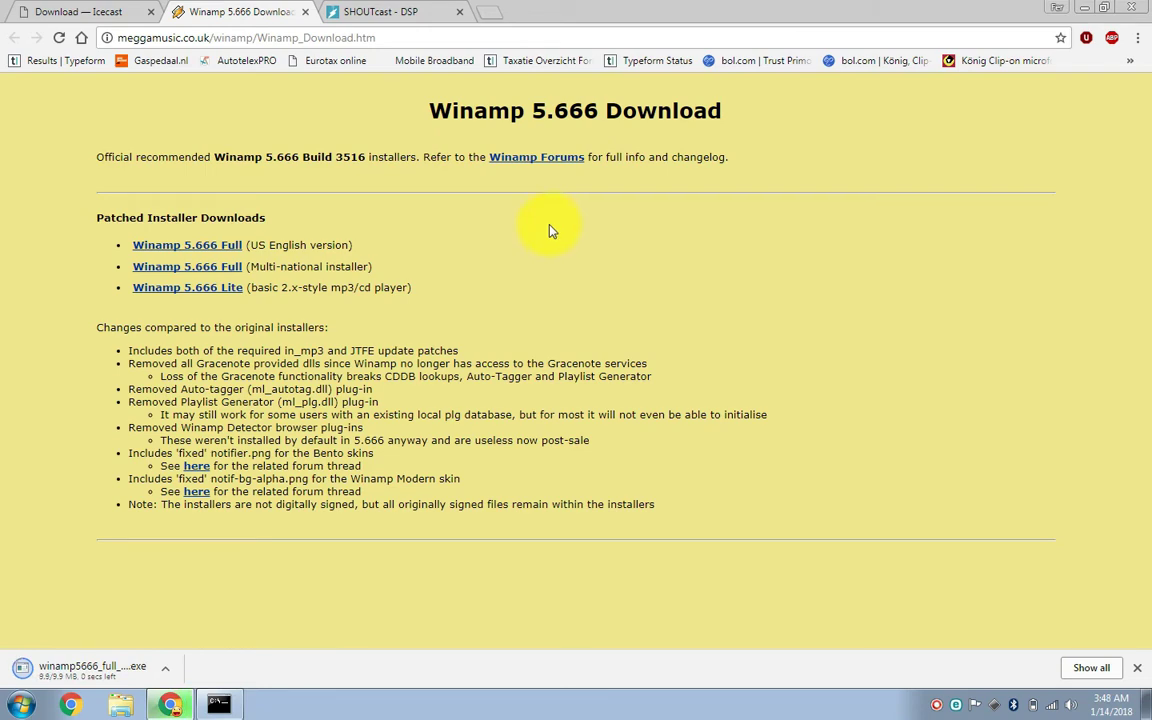
click(90, 666)
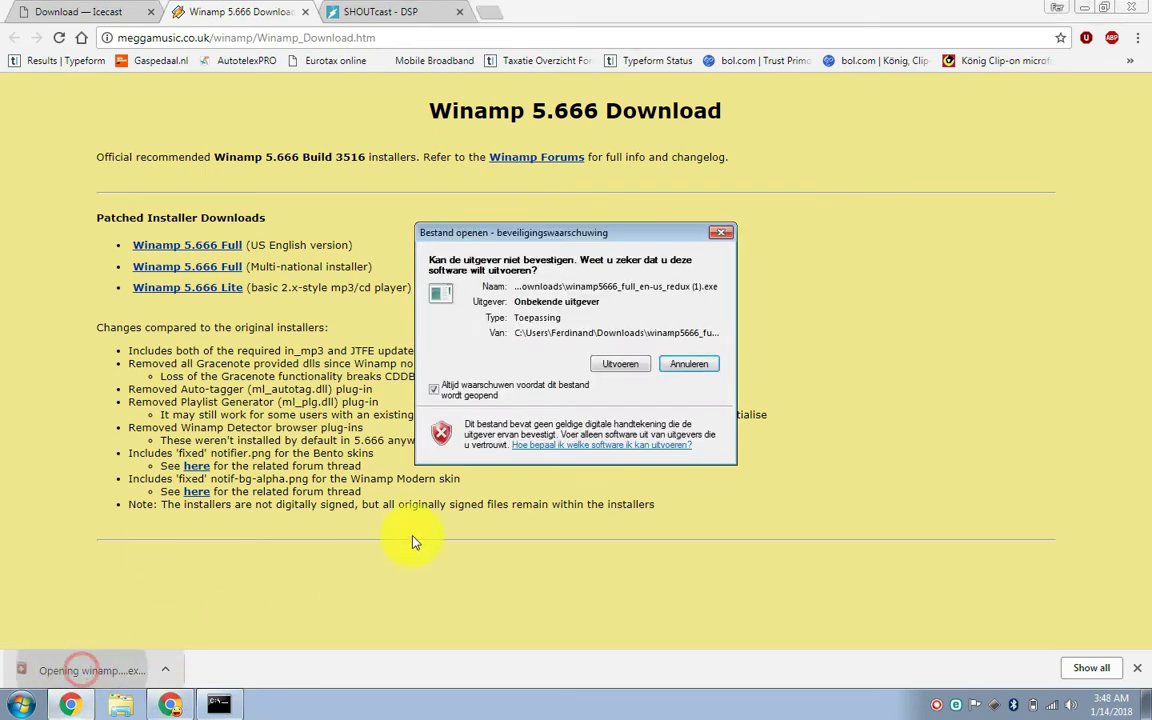
click(618, 364)
click(665, 479)
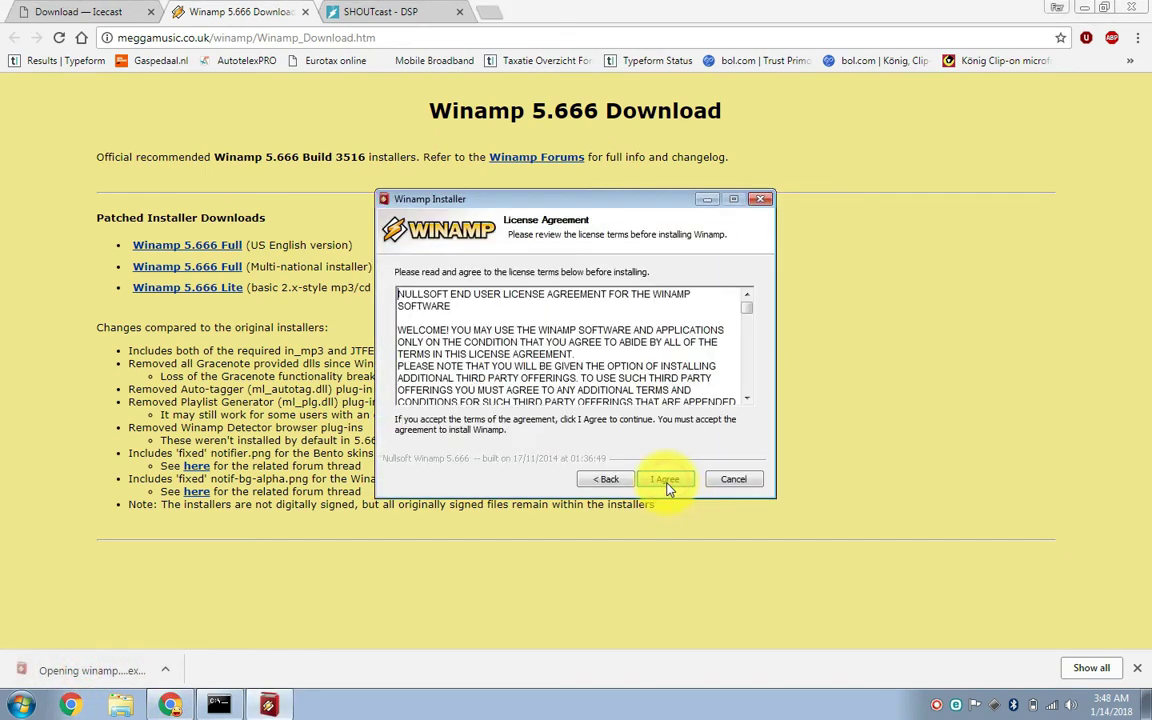
- Accept the Winamp license and install without Winamp Agent, with a Start menu entry and a desktop icon but no Quick Launch icon
click(665, 479)
click(665, 479)
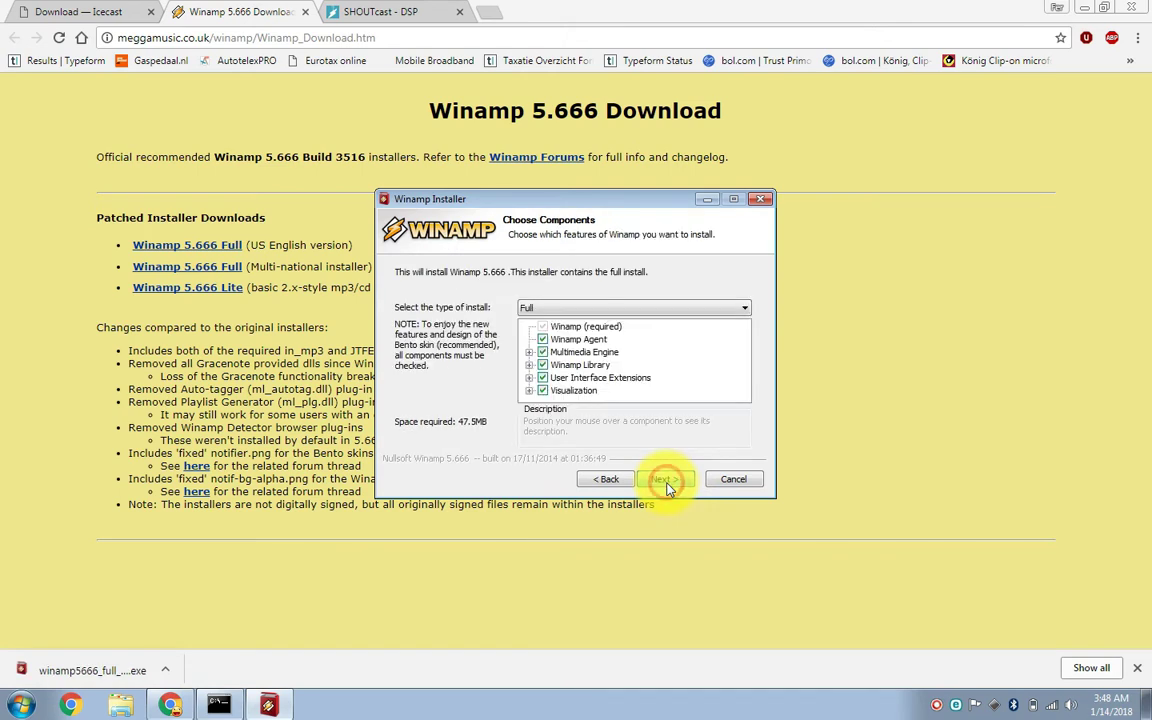
click(543, 340)
click(665, 479)
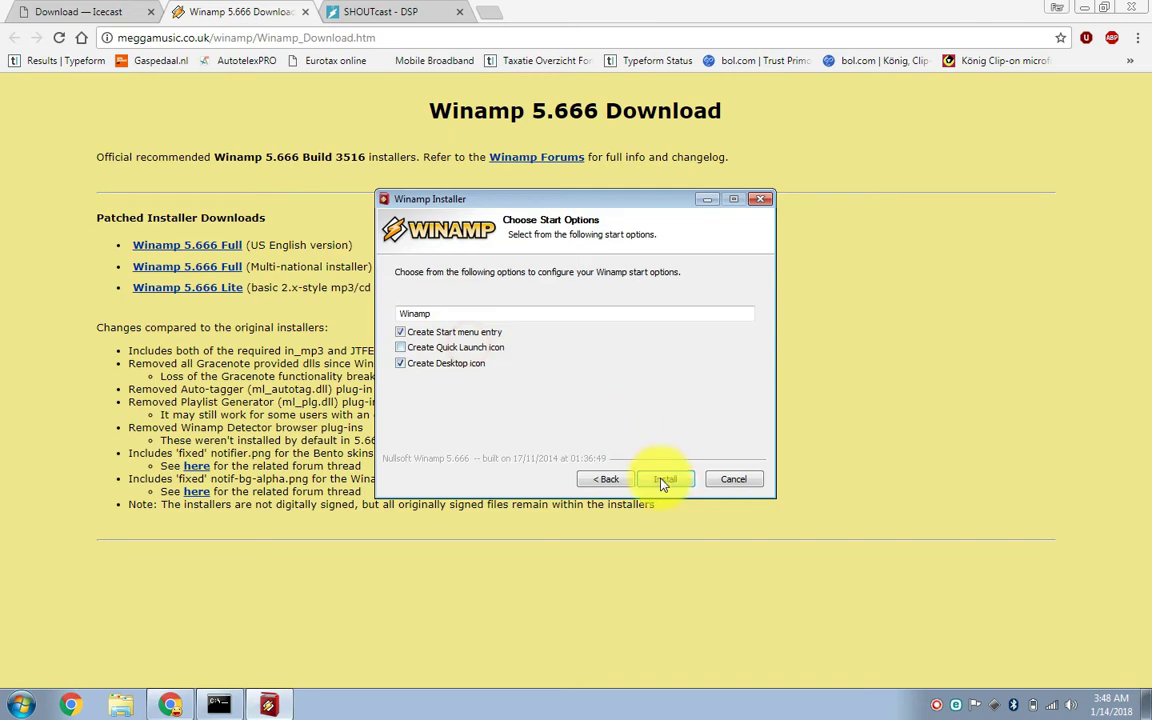
click(661, 481)
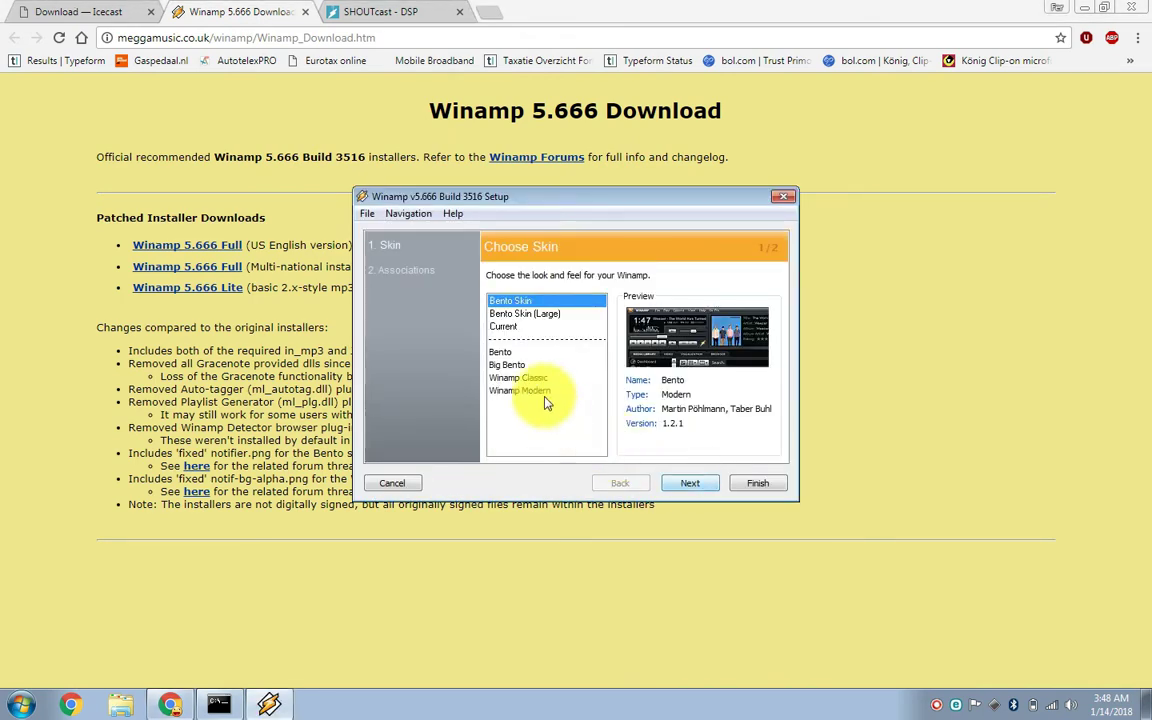
- Finish the Winamp setup with the Winamp Classic skin, no audio or video file associations, and the user information upload skipped
click(524, 379)
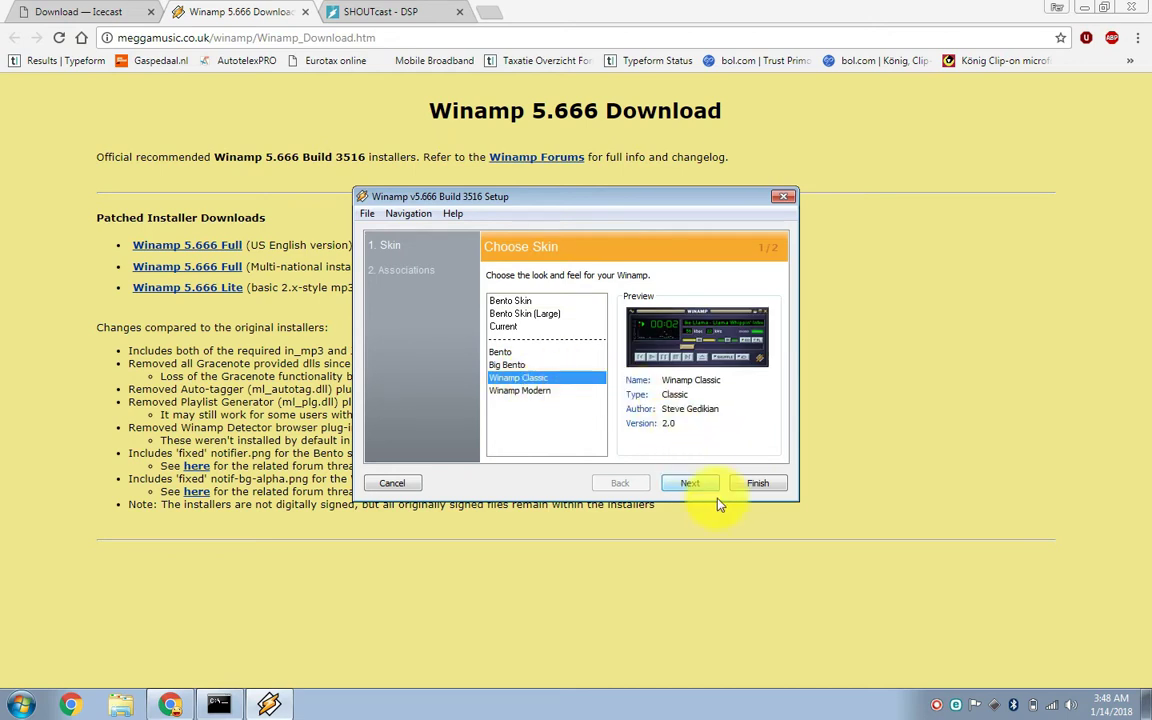
click(690, 483)
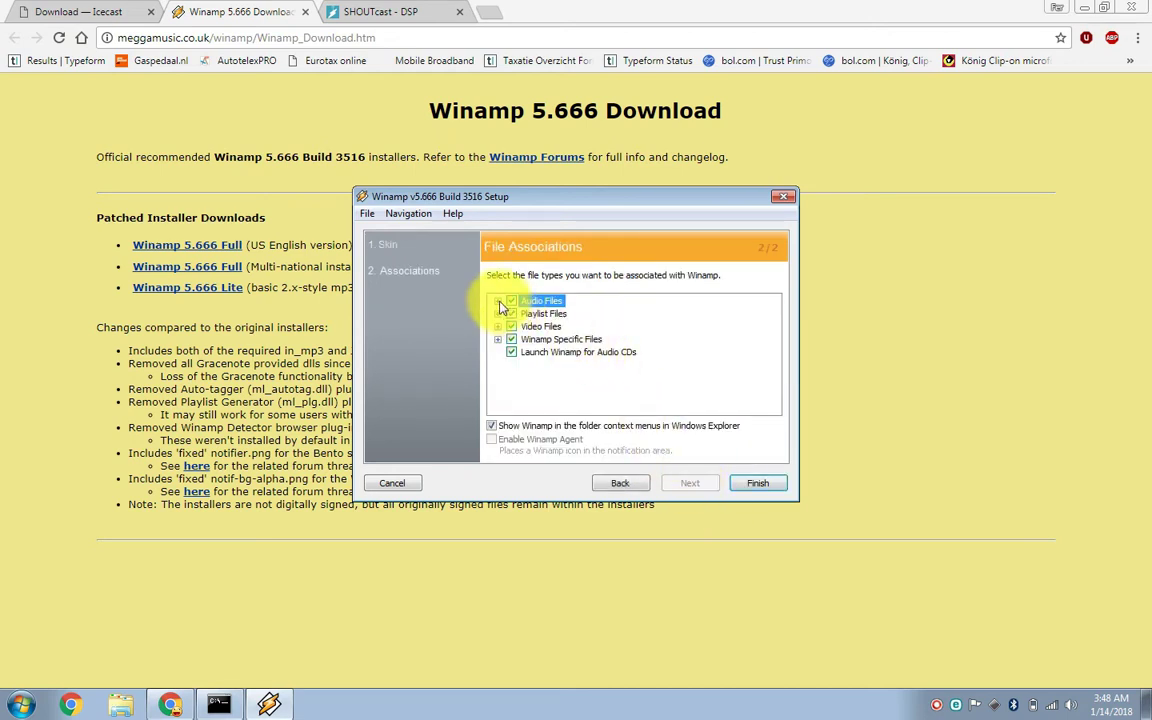
click(513, 328)
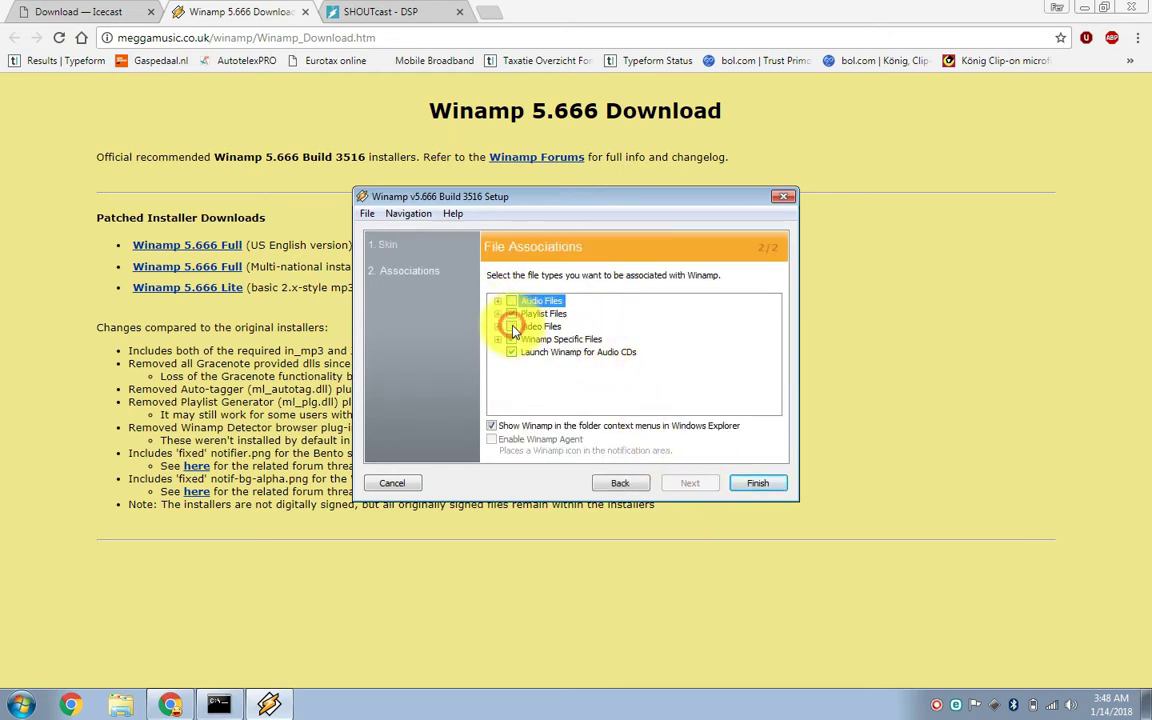
click(756, 483)
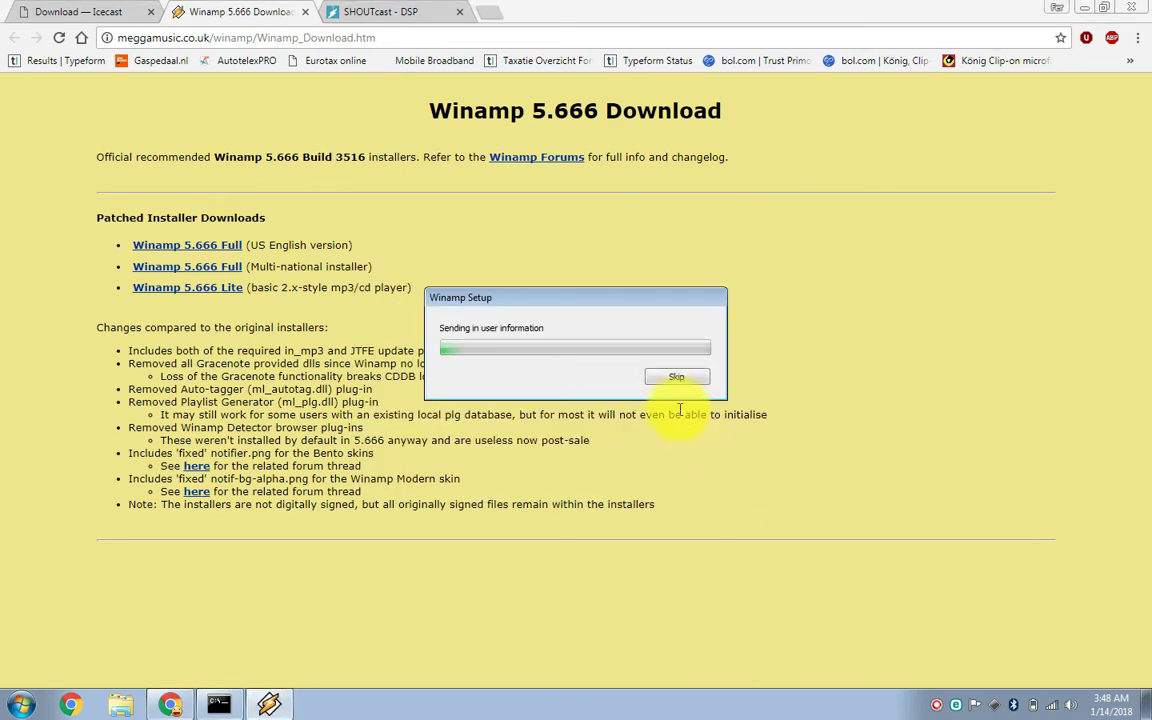
click(668, 378)
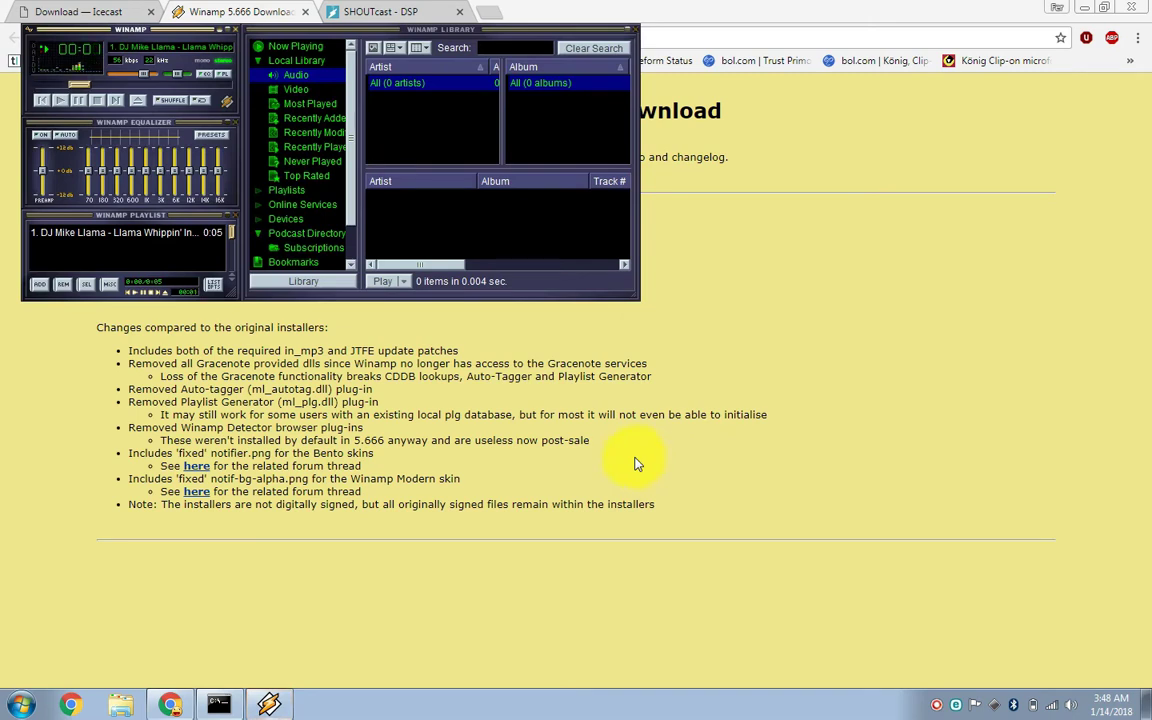
- Dismiss the Add Media to Library prompt permanently and close the Winamp Library window
click(471, 382)
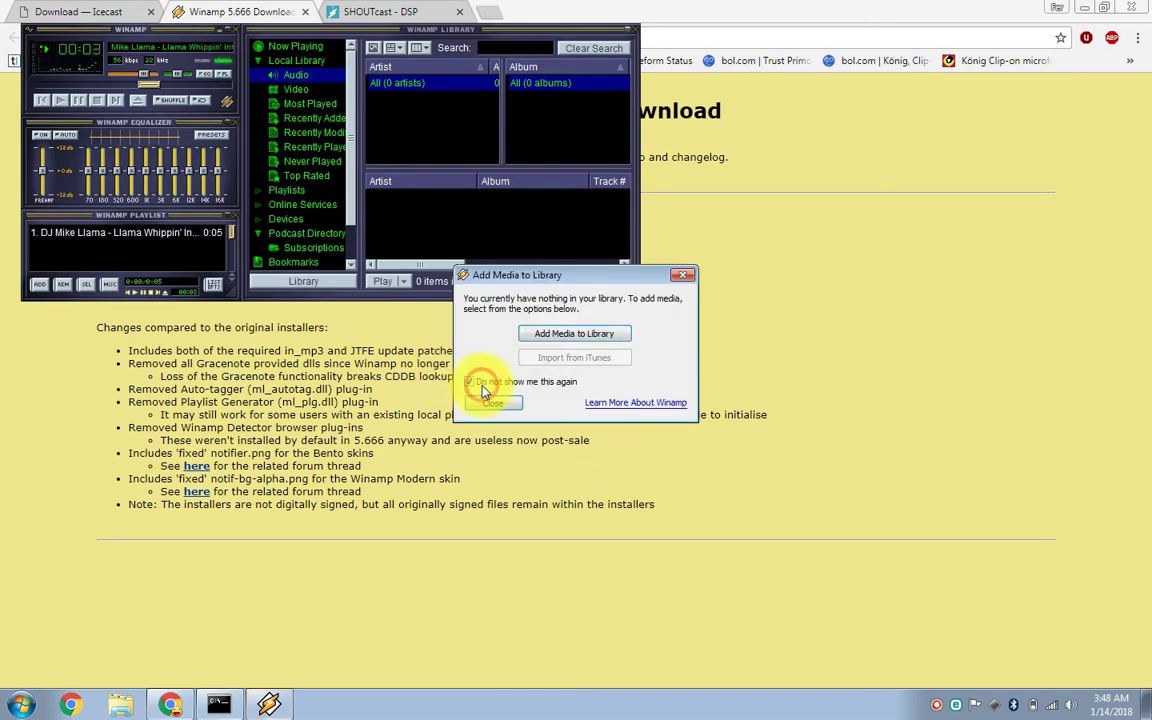
click(494, 403)
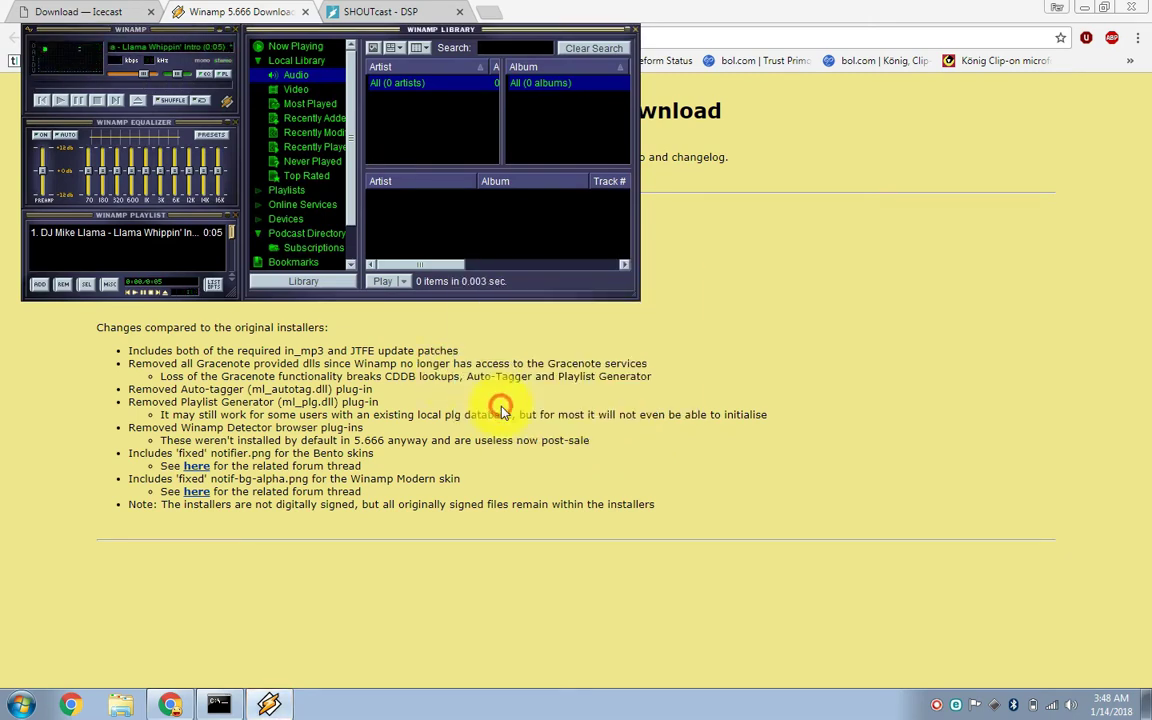
click(636, 30)
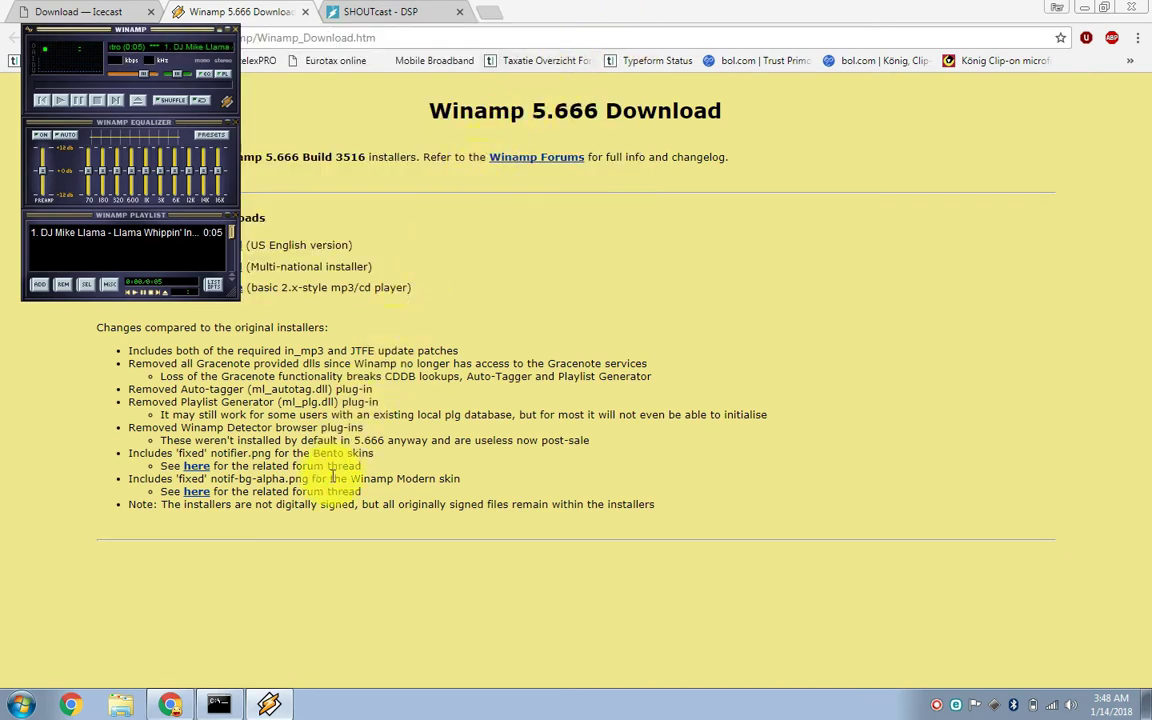
- Switch to the SHOUTcast page and download the SHOUTcast Source DSP 2.3.5 plug-in
click(370, 12)
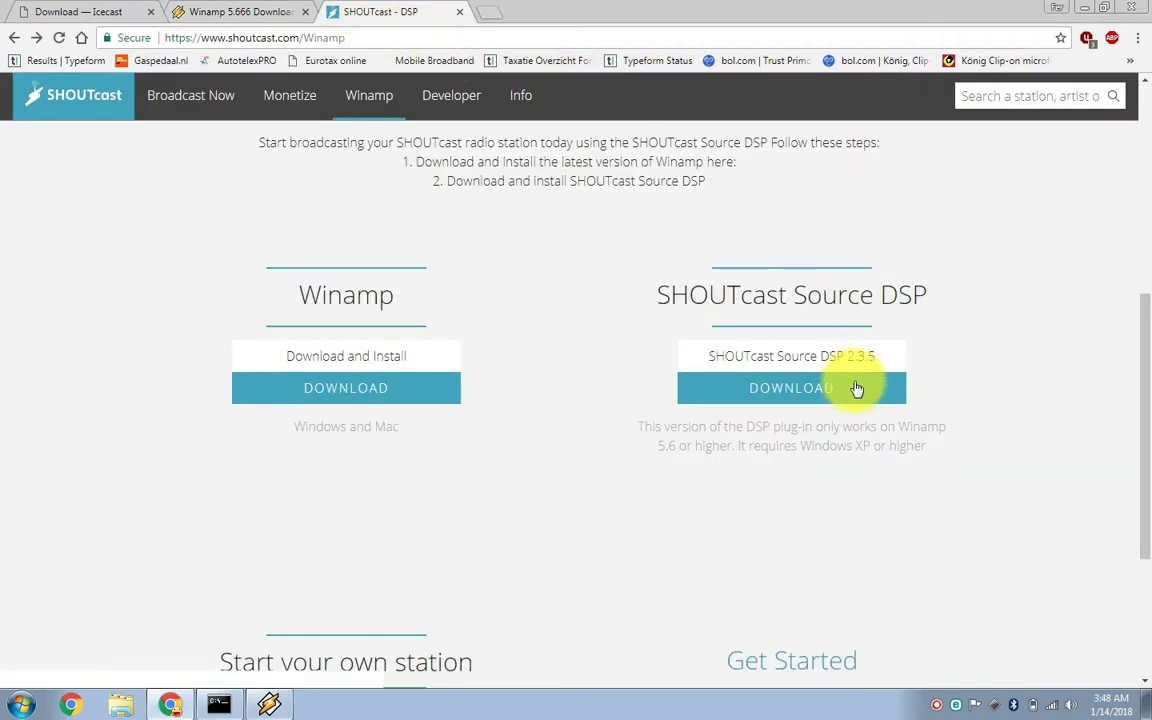
click(786, 392)
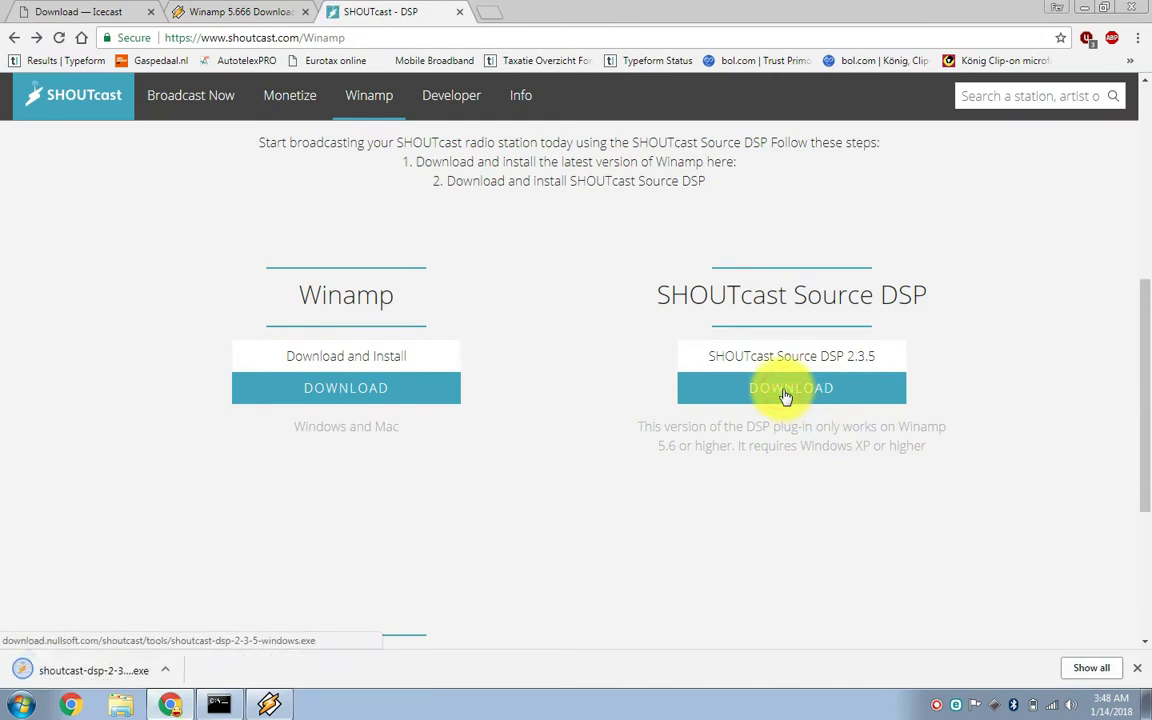
click(382, 38)
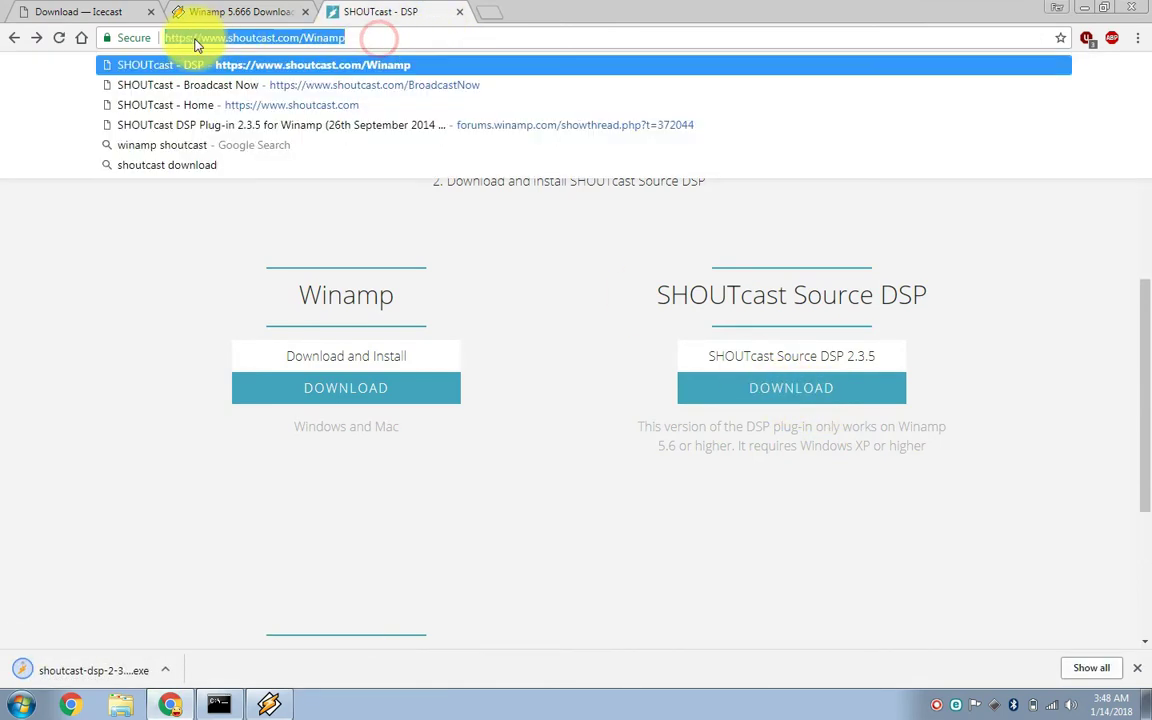
click(175, 295)
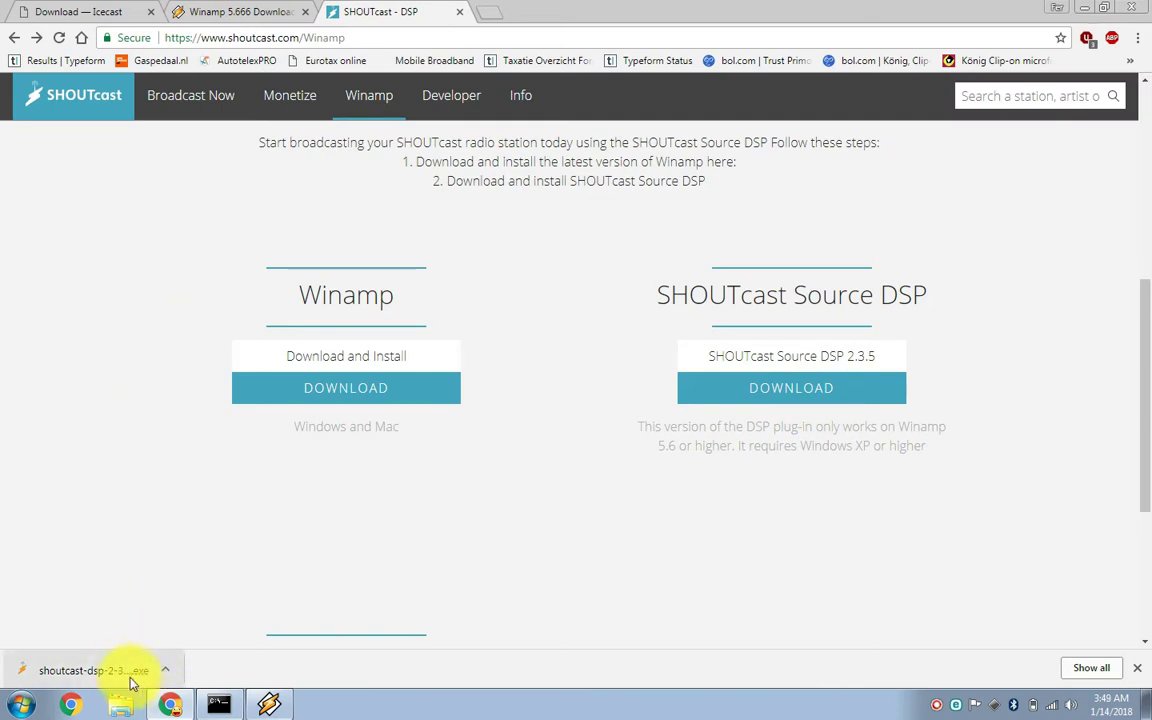
- Run the SHOUTcast Source DSP installer, let it close Winamp, and complete the Full Install, including Documentation
click(97, 672)
click(622, 364)
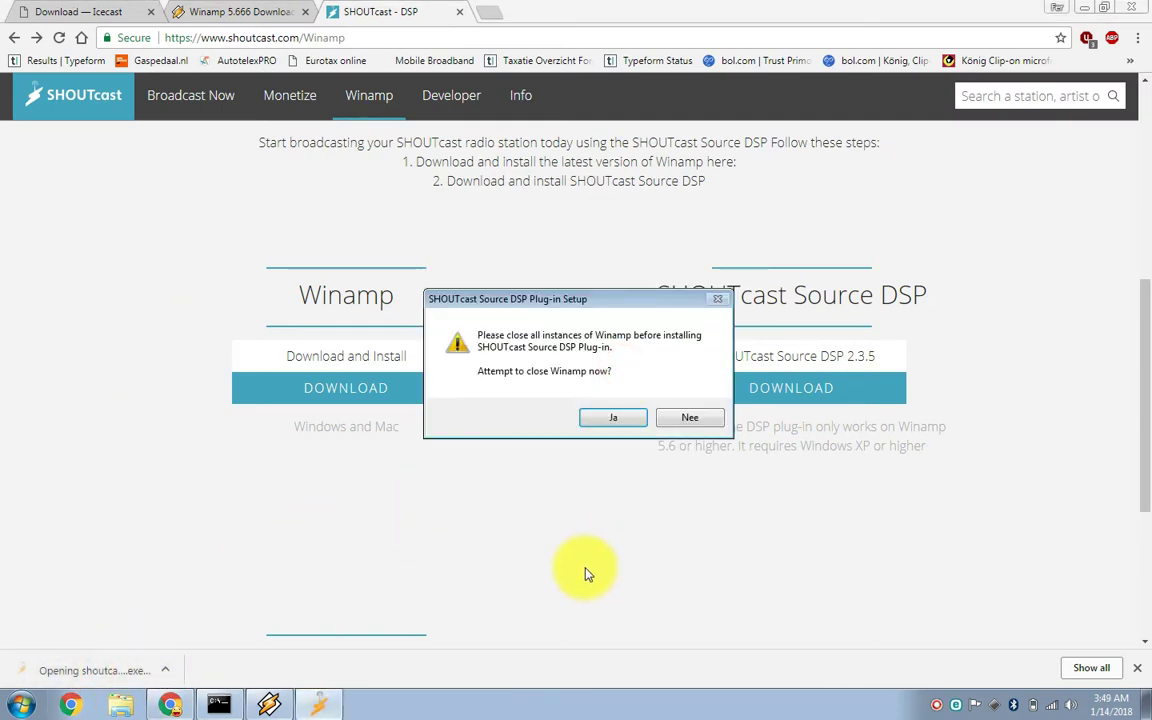
click(613, 413)
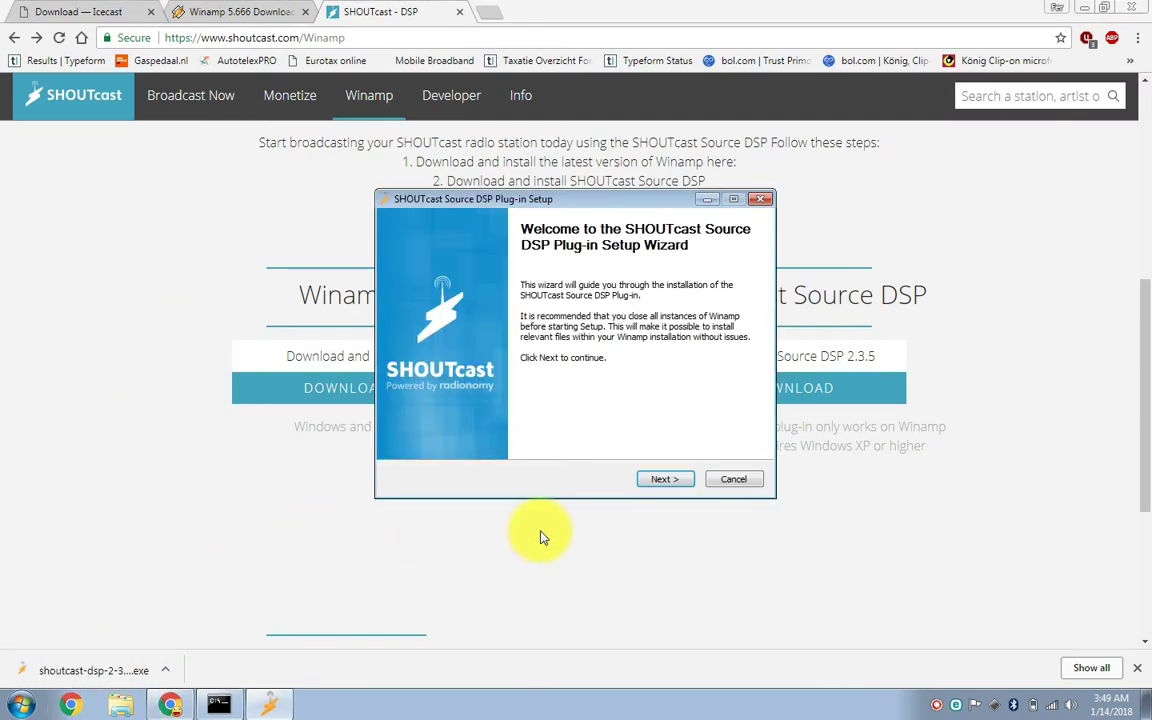
click(656, 480)
click(656, 480)
click(656, 480)
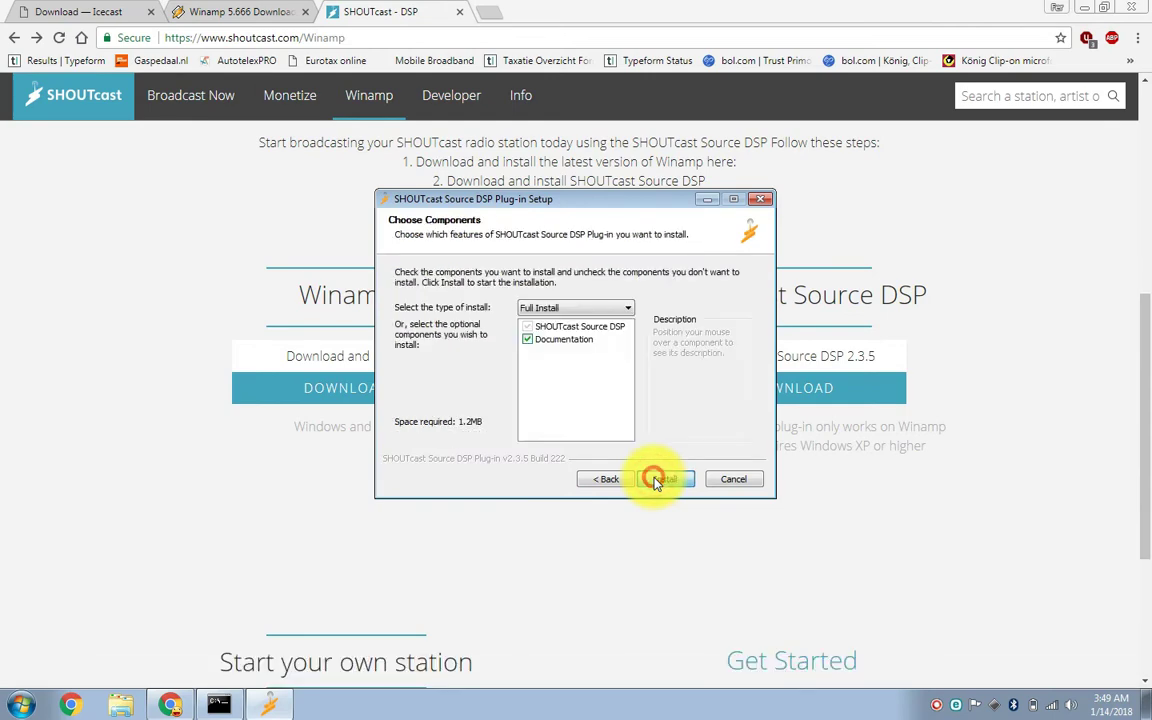
click(656, 480)
click(656, 480)
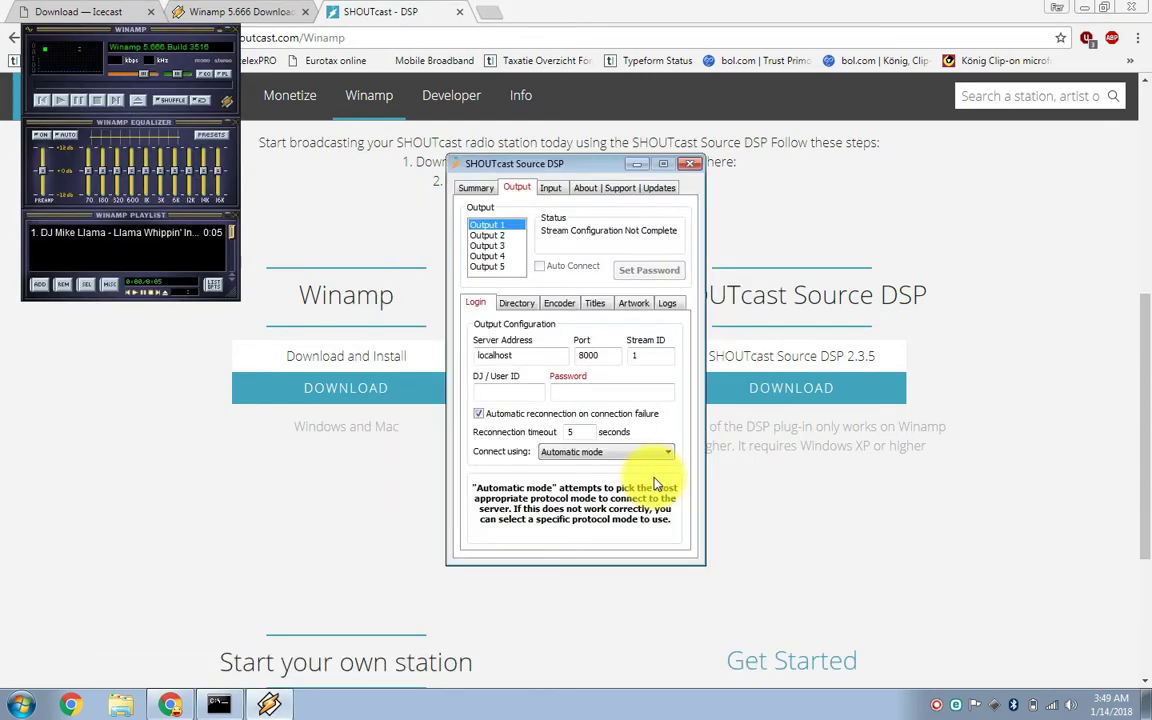
- Place the SHOUTcast Source DSP window beside Winamp, close the browser, and remove the demo track from the Winamp playlist
drag(525, 163, 324, 36)
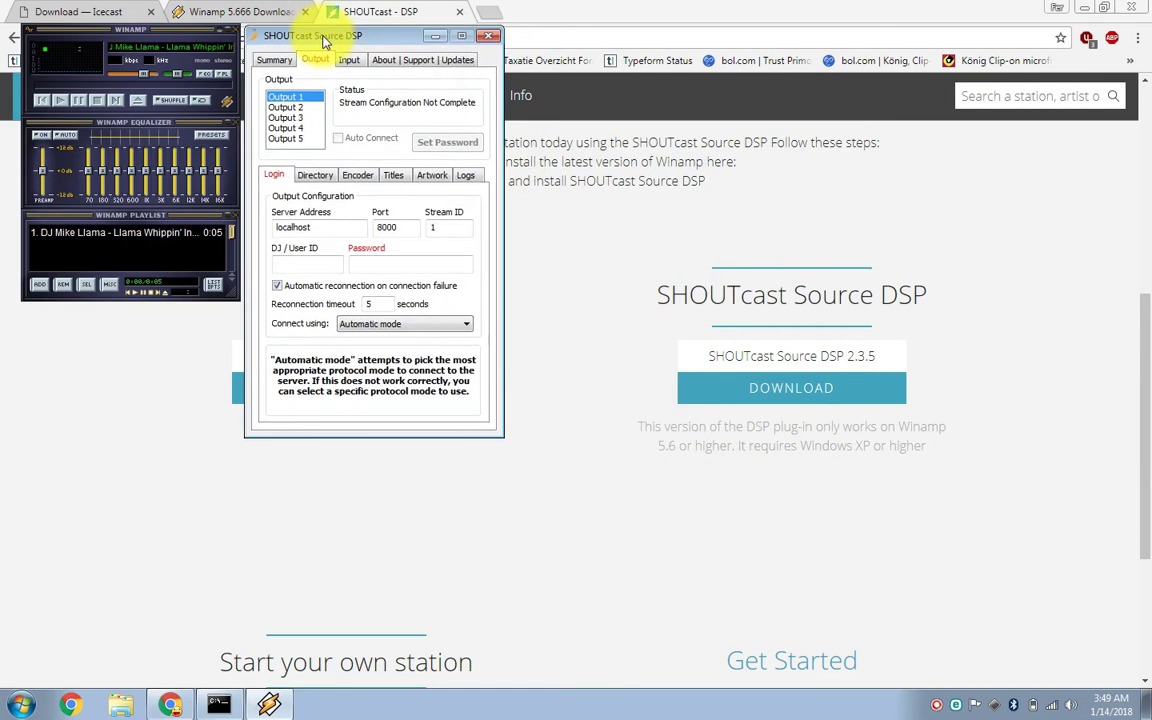
click(1137, 8)
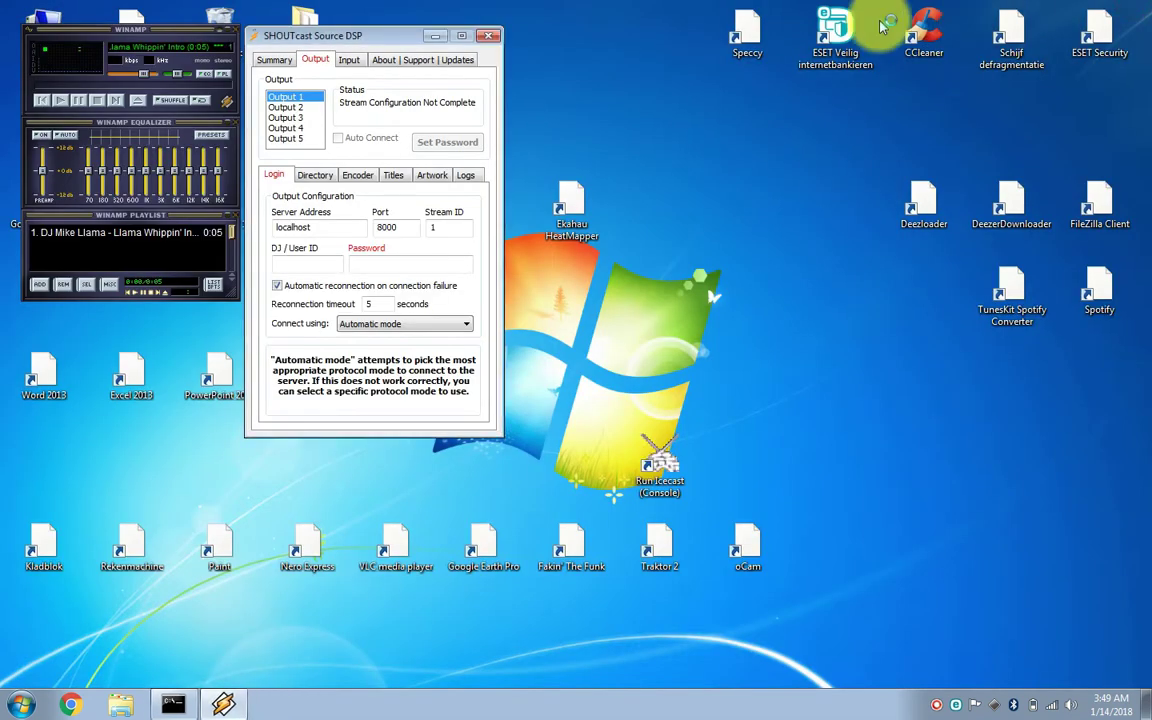
right_click(87, 234)
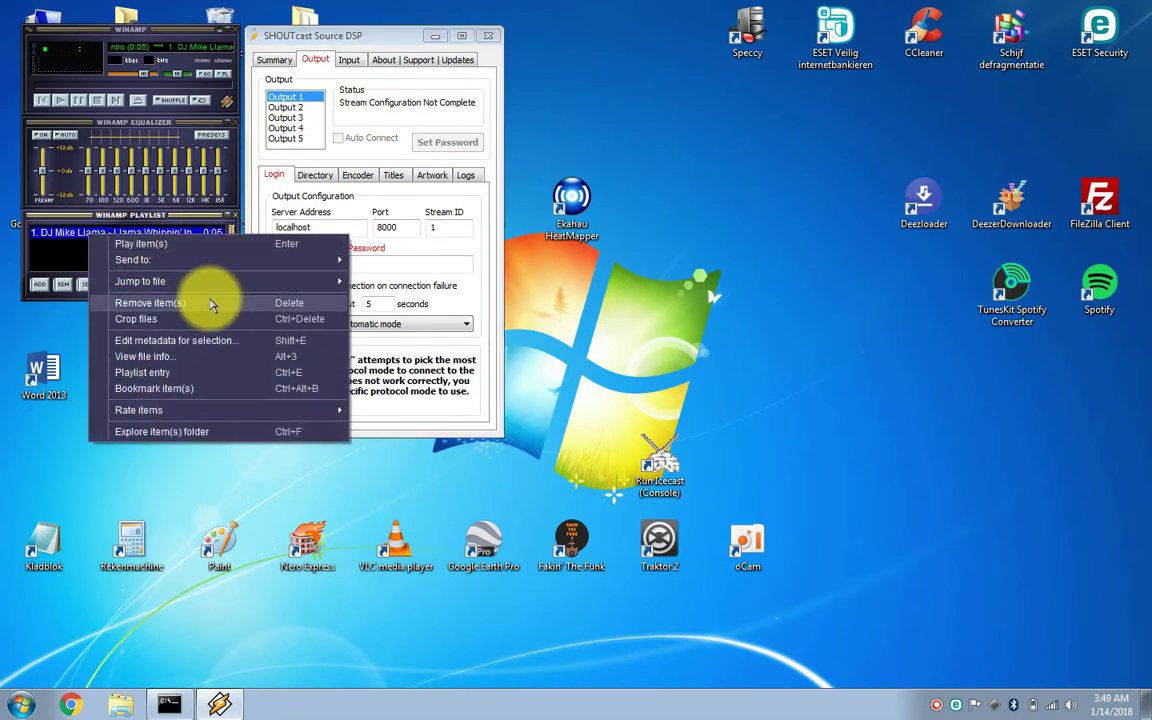
click(150, 303)
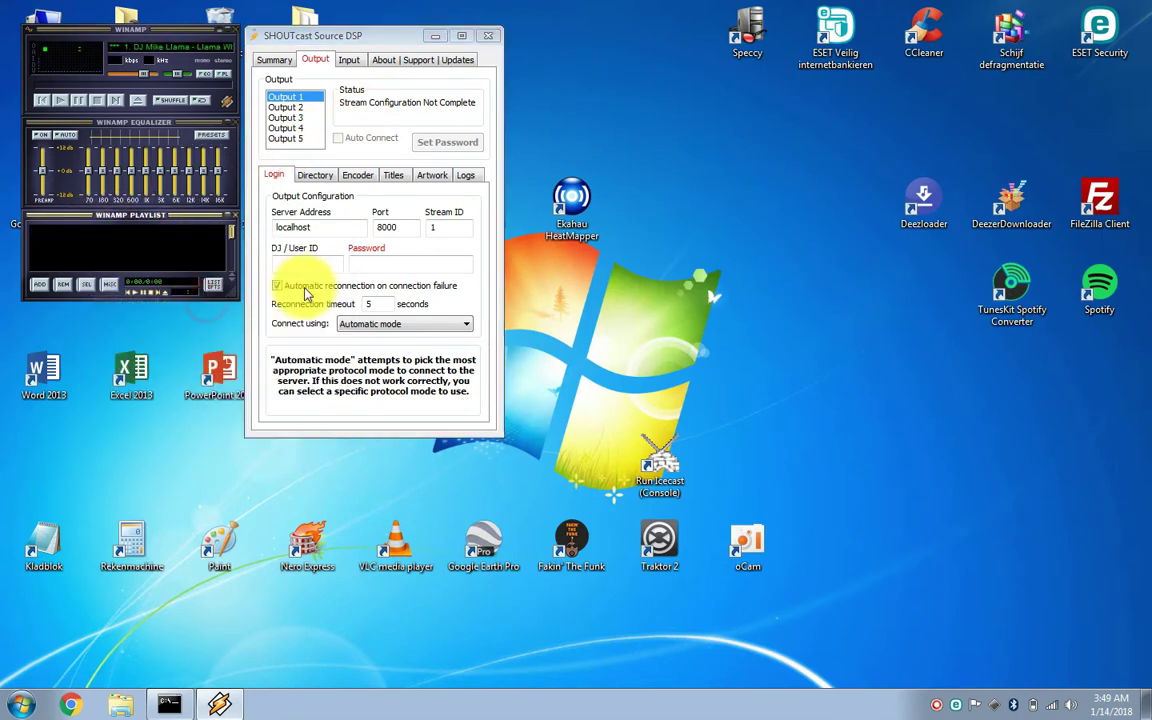
- Fill in Output 1's login details with a server address ending in "of-secondlife-here", port 8080, and the stream password
click(276, 175)
click(285, 227)
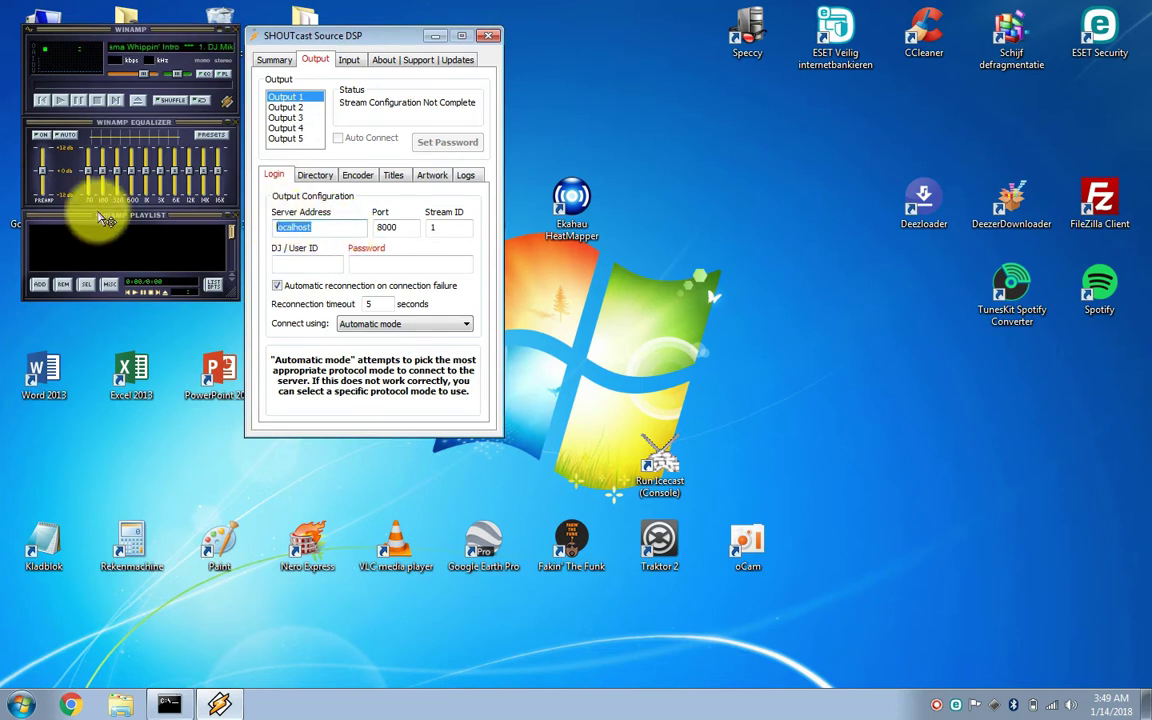
text(f-secondlife-here)
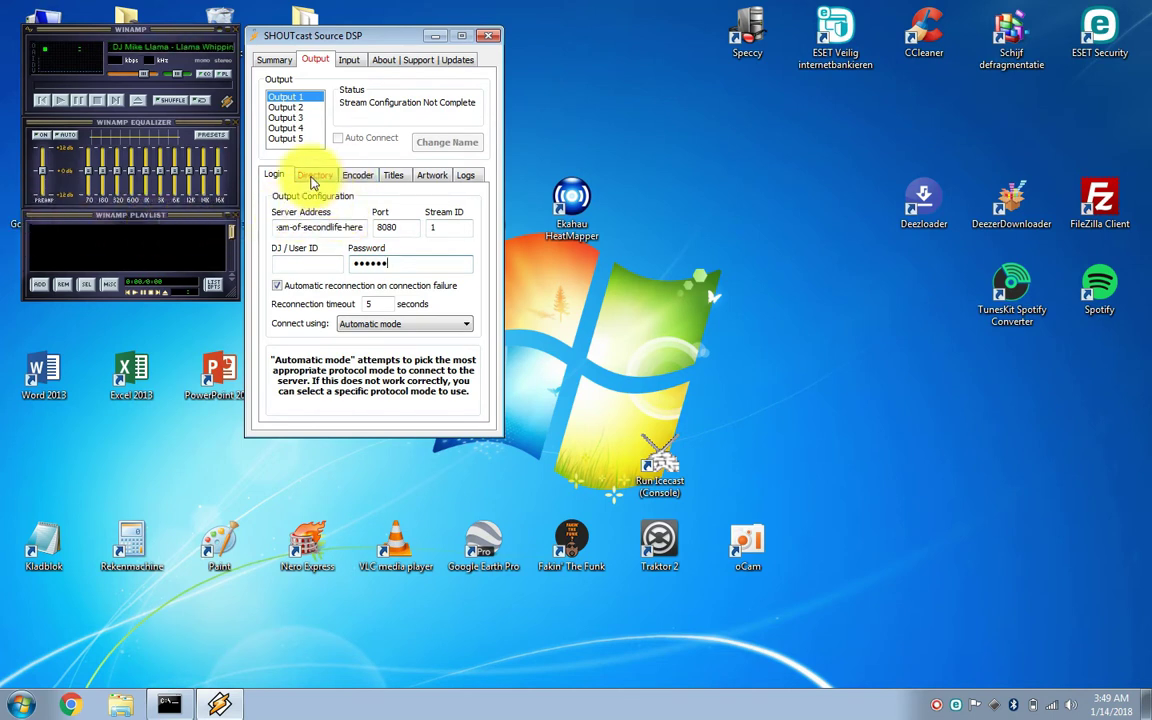
- In the directory configuration of Output 1, set the stream name to "fill in something here"
click(310, 177)
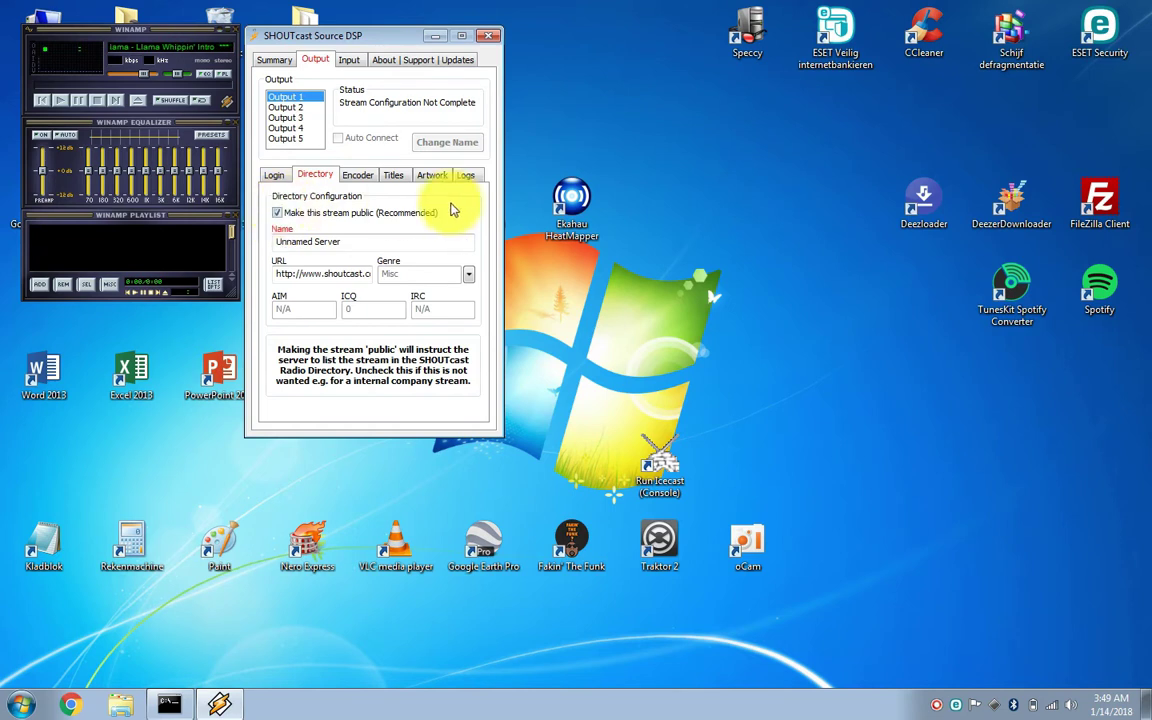
click(355, 240)
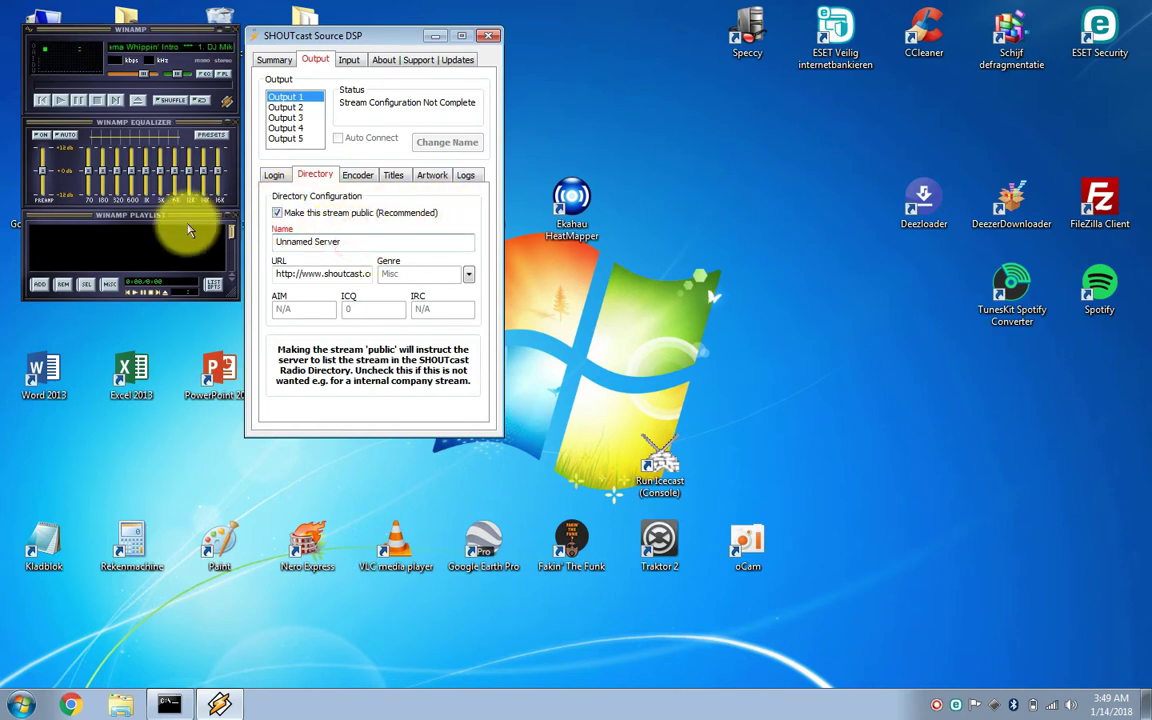
drag(358, 248, 195, 237)
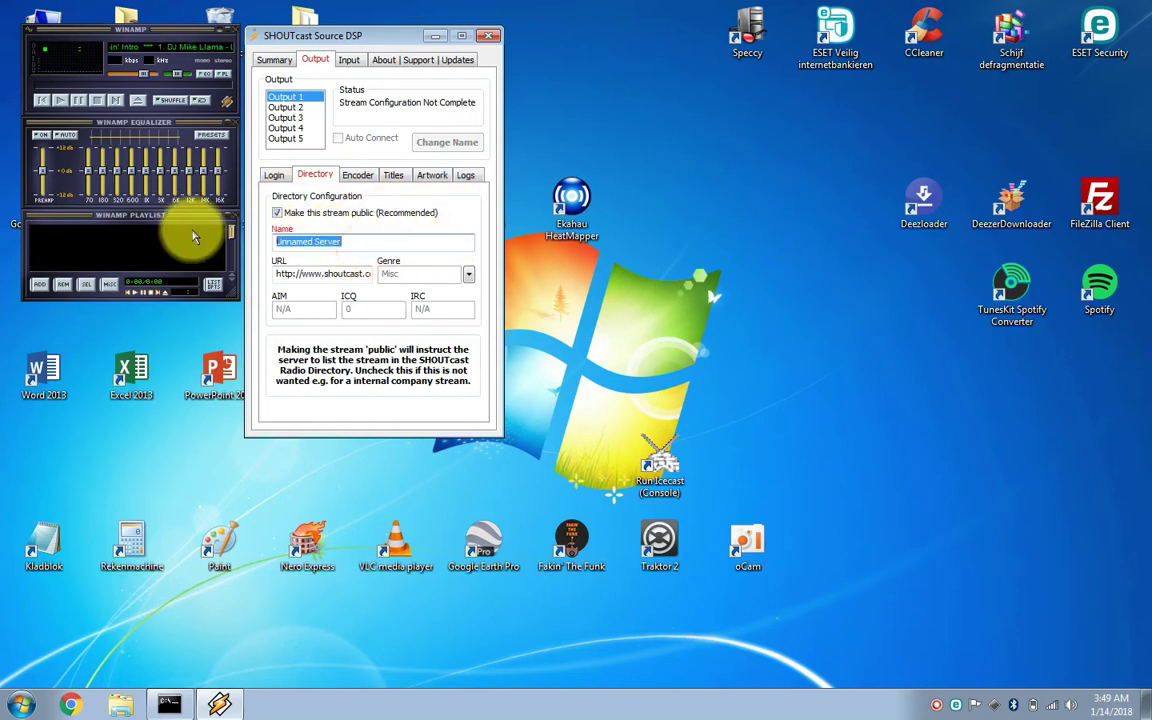
text(fill in something)
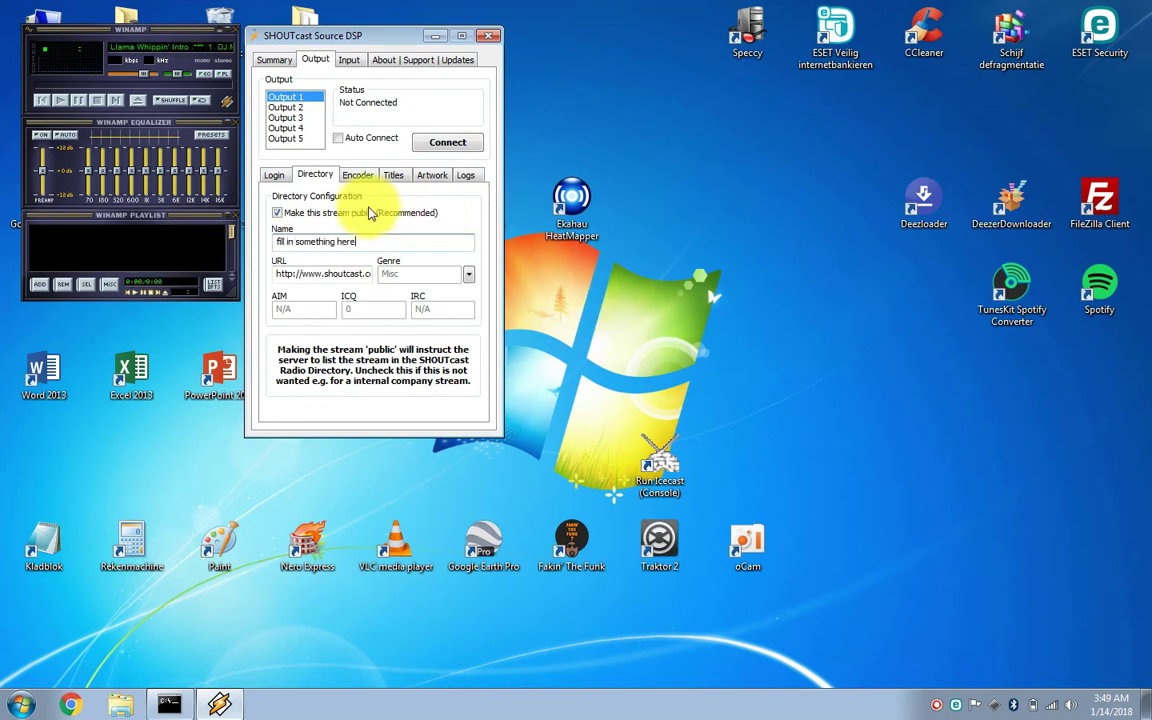
- In the input configuration of SHOUTcast Source DSP, choose Winamp (Recommended) as the input device
click(352, 60)
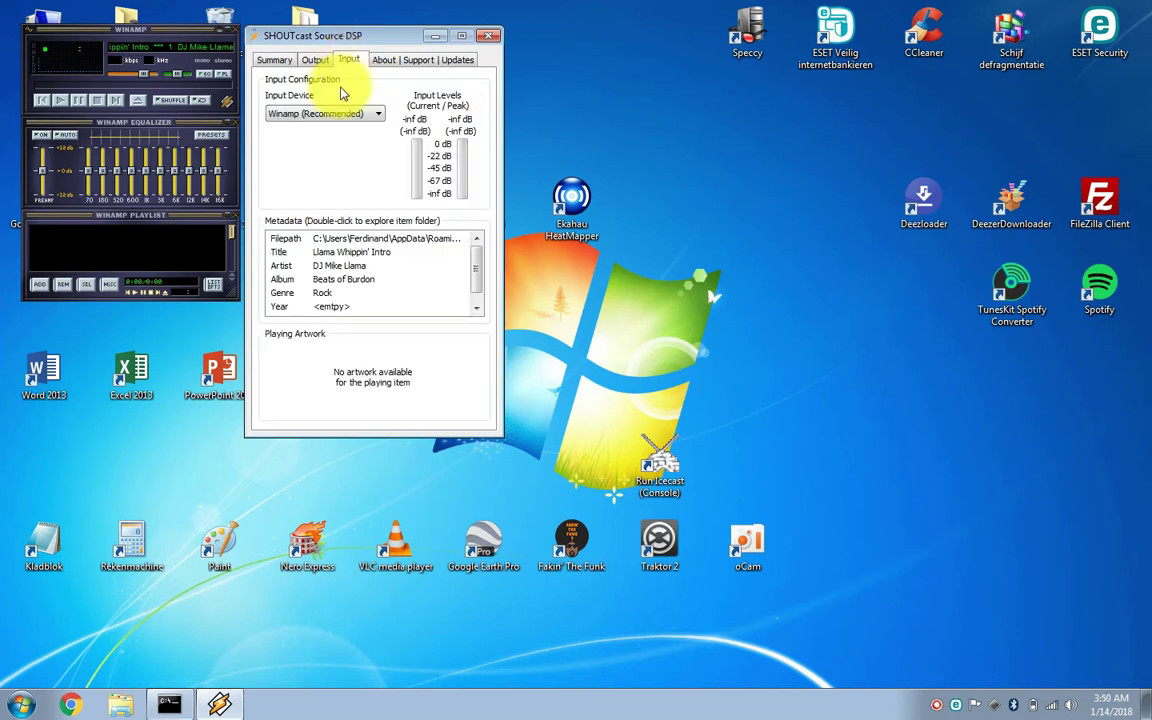
click(325, 116)
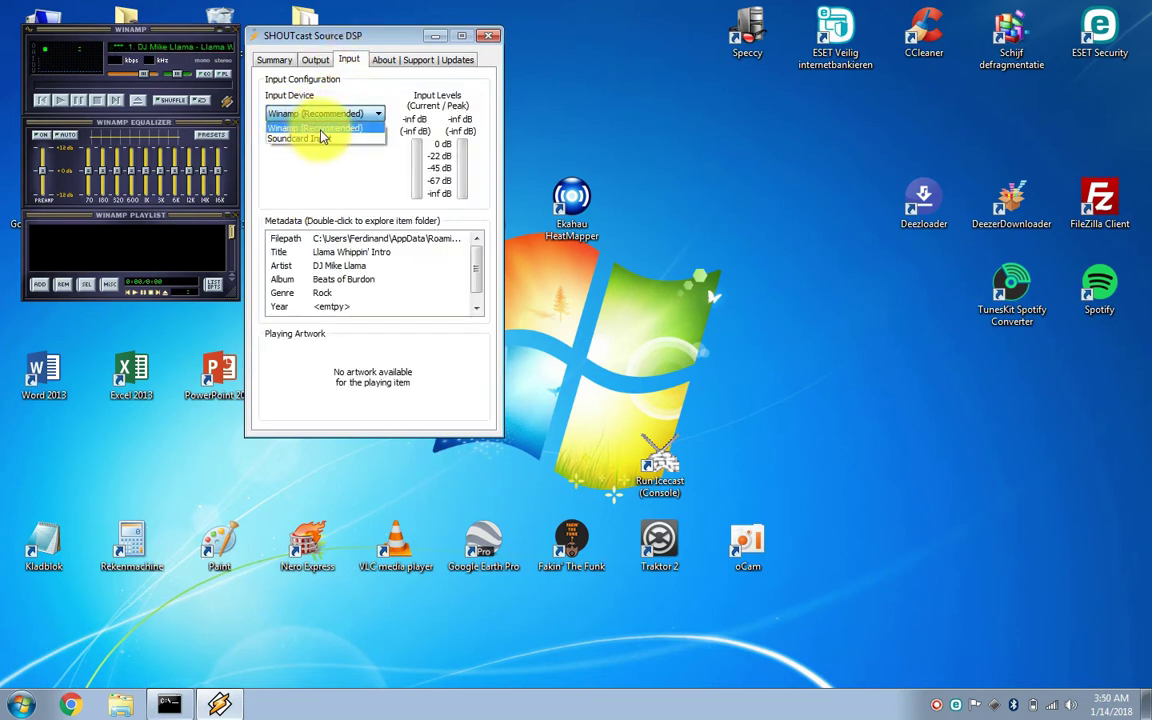
click(319, 130)
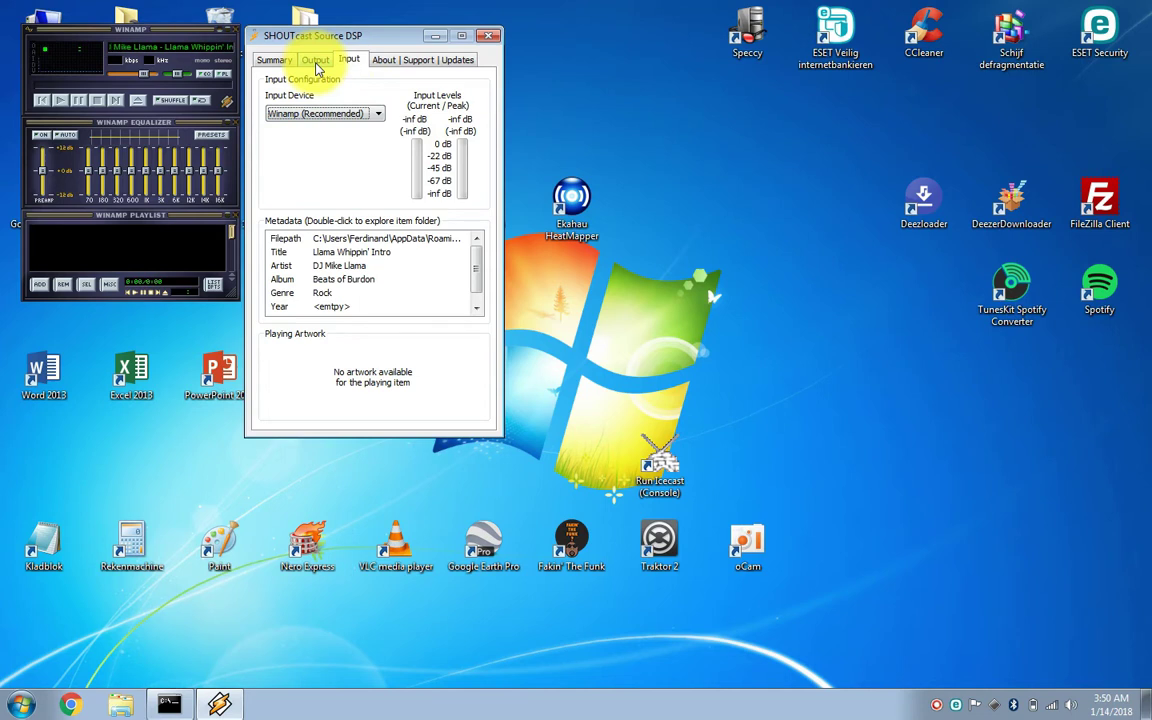
- Set Output 1's encoder type to MP3 Encoder with the 320kbps, 44100Hz, Stereo setting
click(316, 62)
click(357, 174)
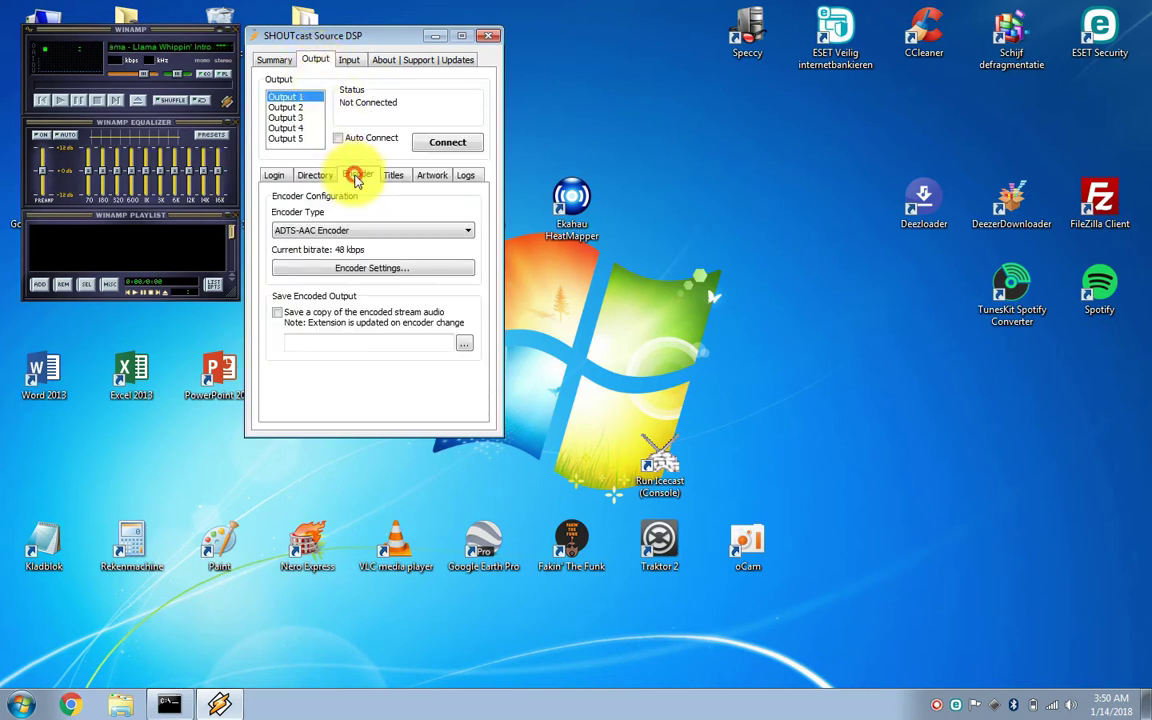
click(353, 231)
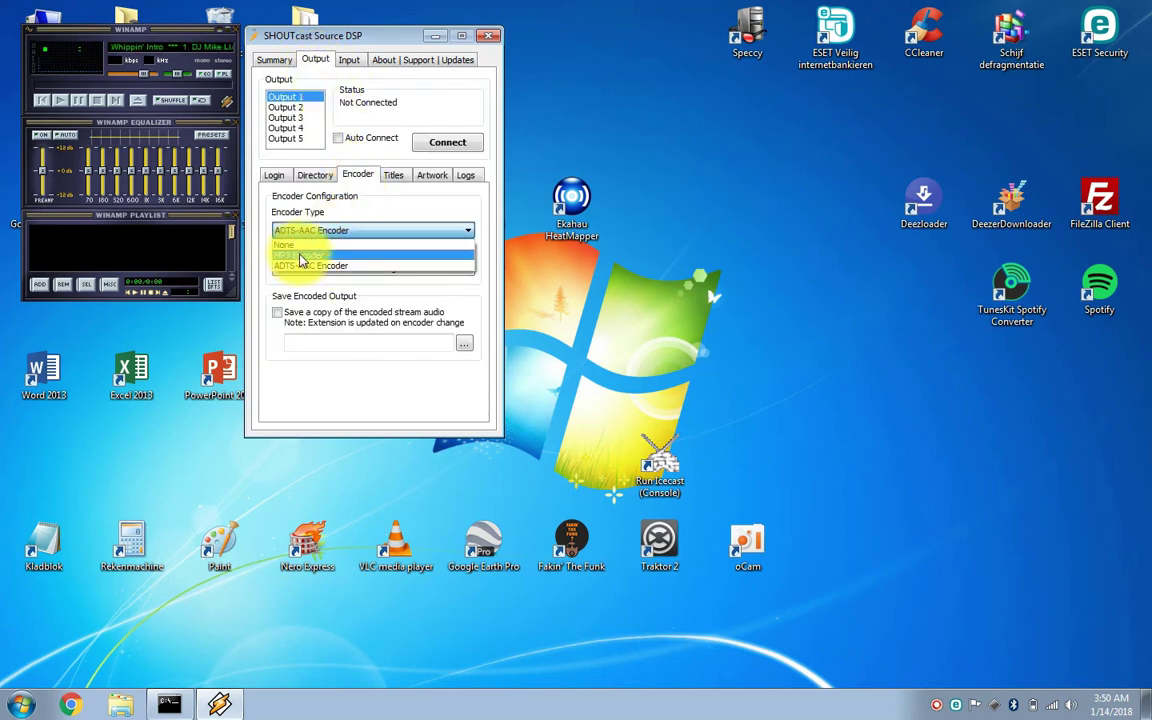
click(330, 256)
click(334, 267)
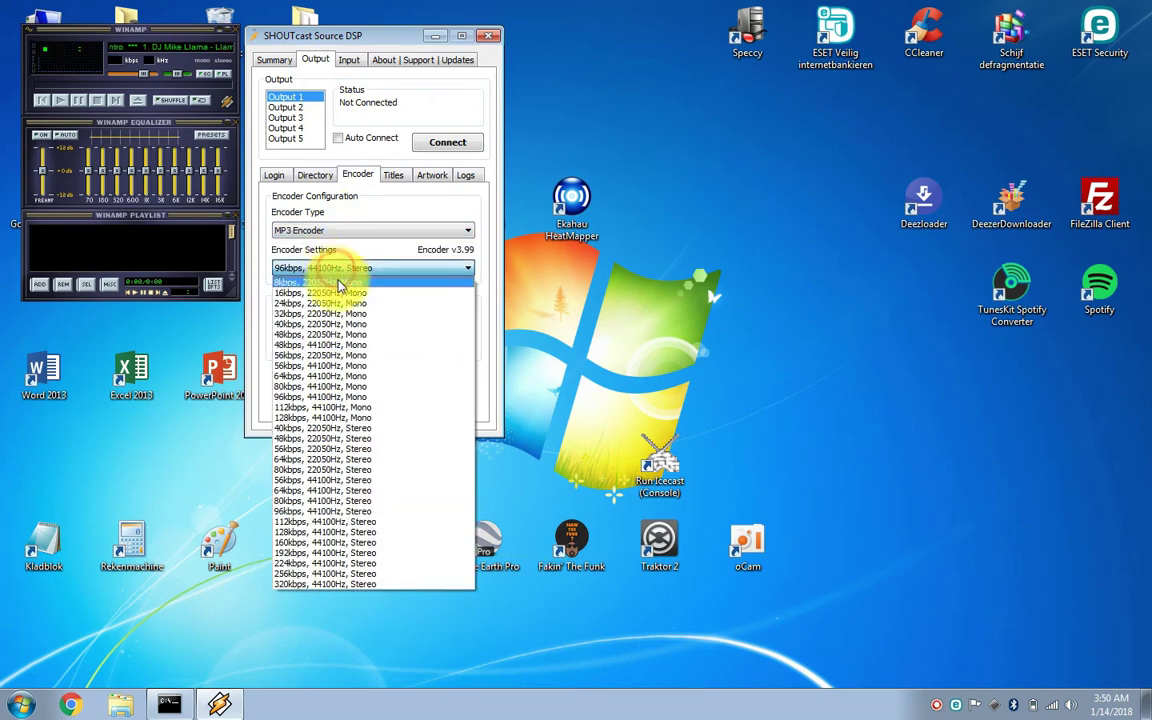
click(316, 583)
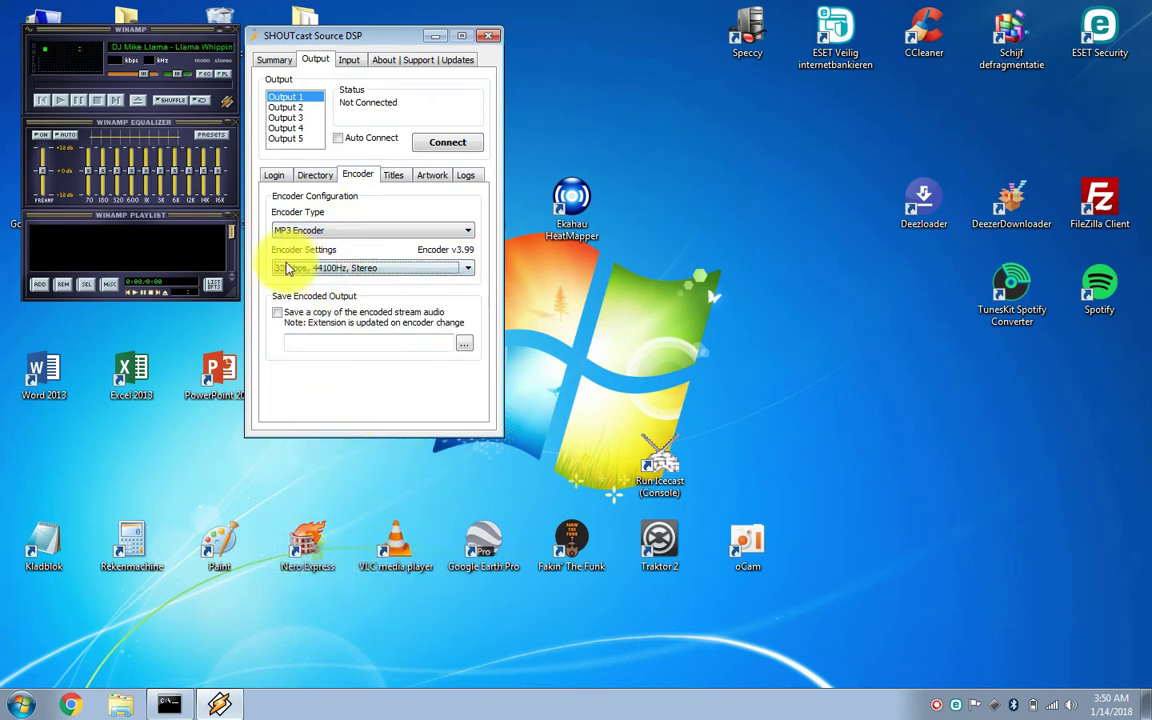
- Start Traktor 2, maximize its window, and open the Mix Recorder page of the preferences to check the recording source
click(651, 558)
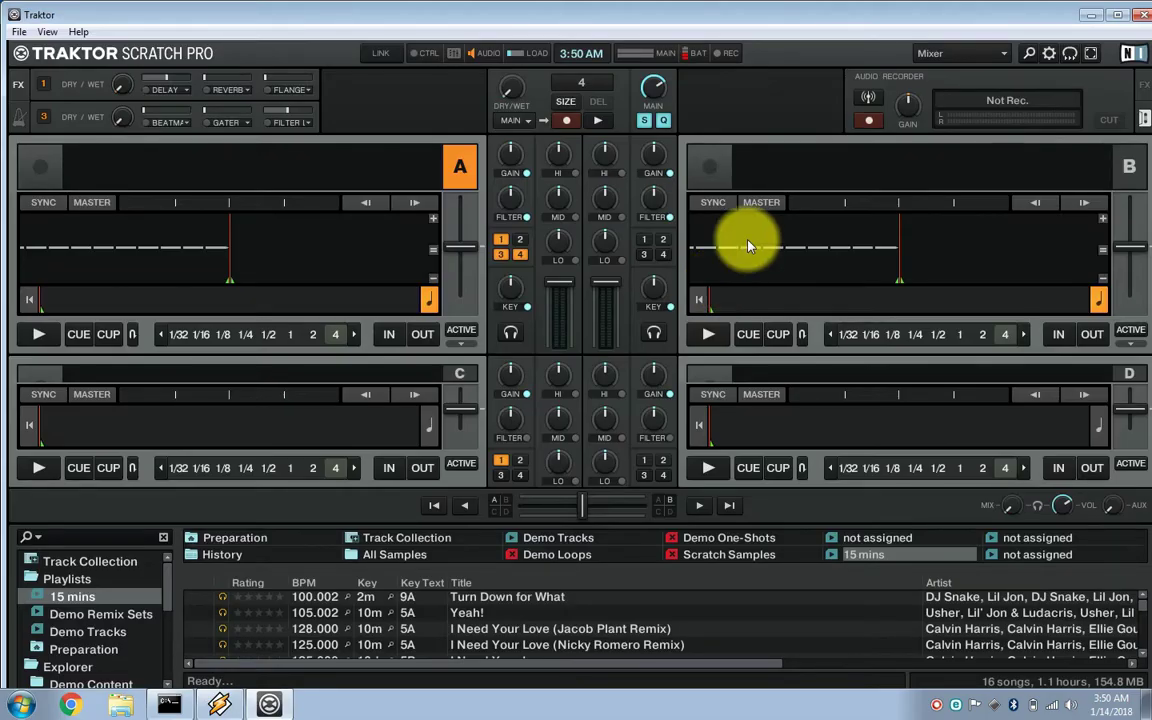
double_click(70, 18)
click(13, 25)
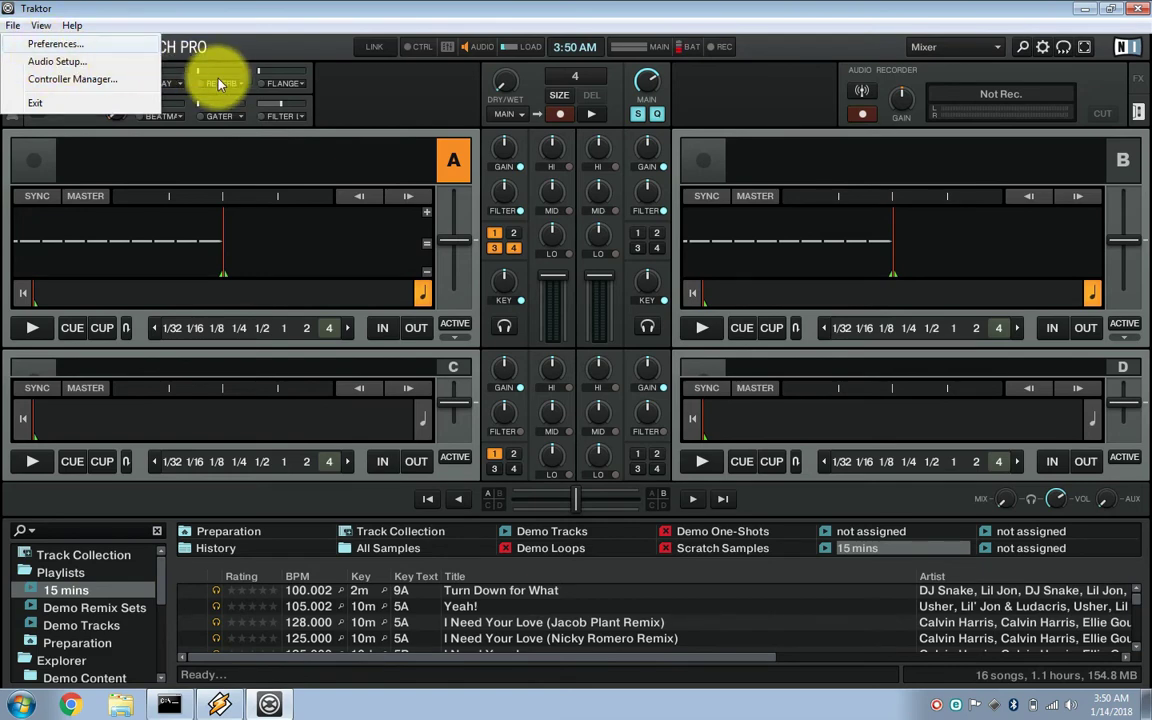
click(55, 44)
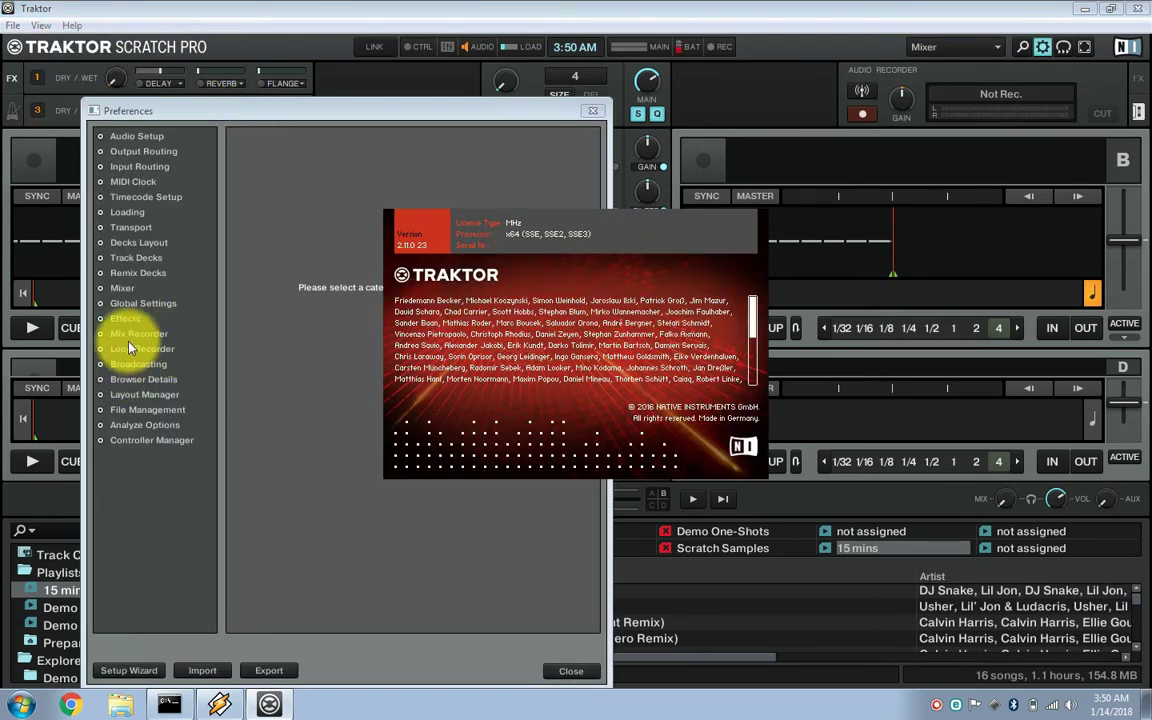
click(259, 348)
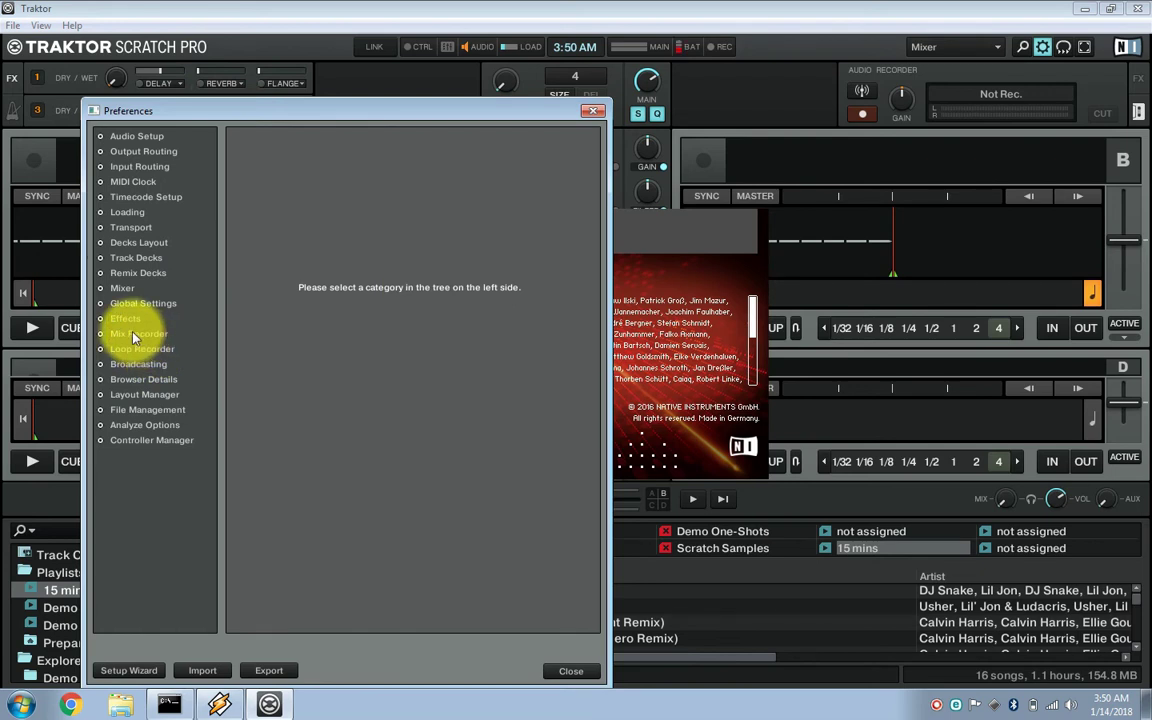
click(138, 335)
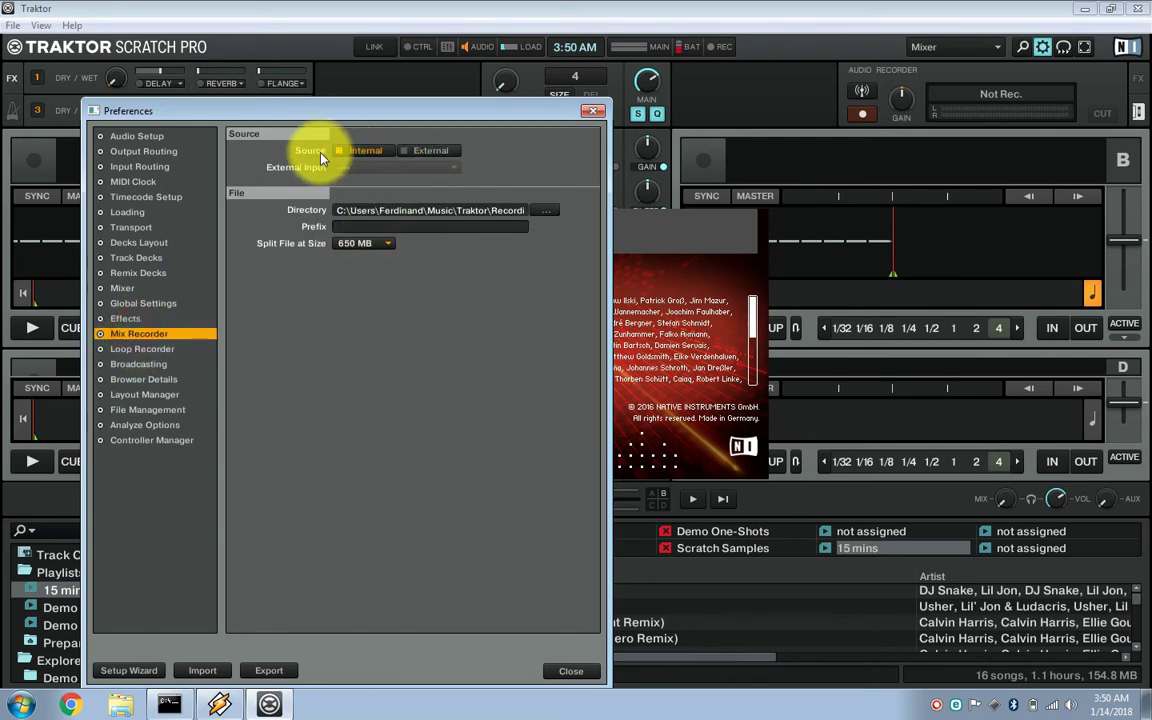
- Review the Broadcasting preferences, covering server address, port, mount path, password, format and stream metadata, then close the preferences
click(132, 364)
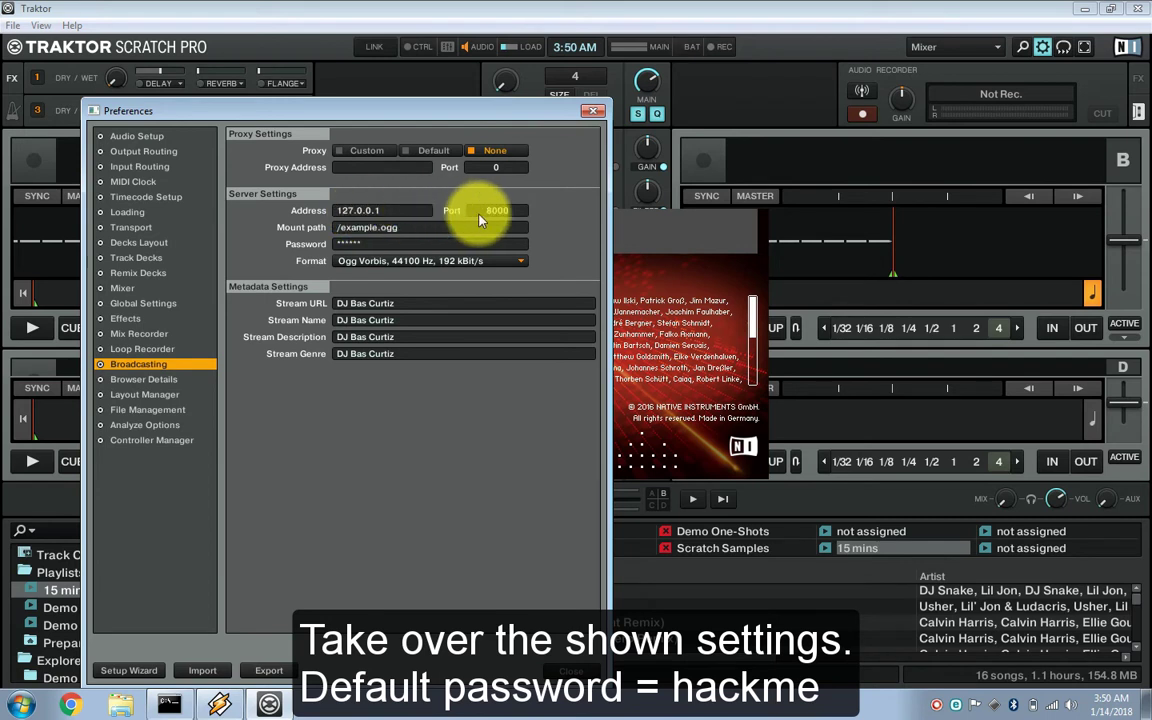
click(338, 246)
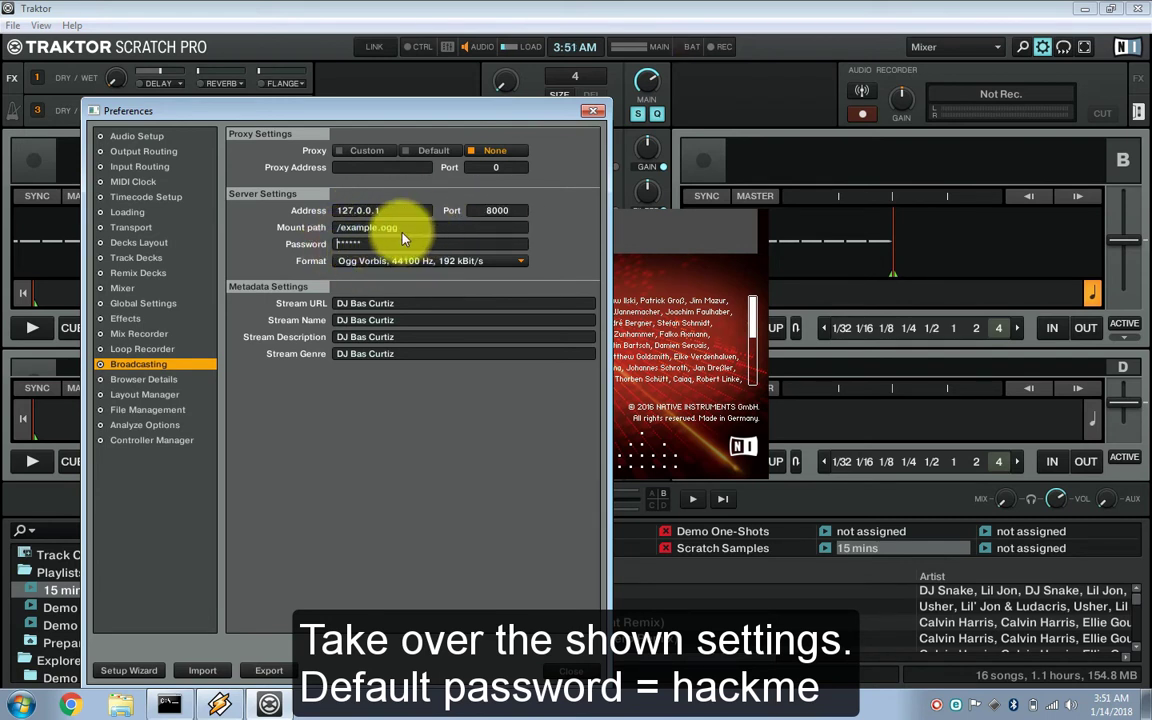
click(400, 230)
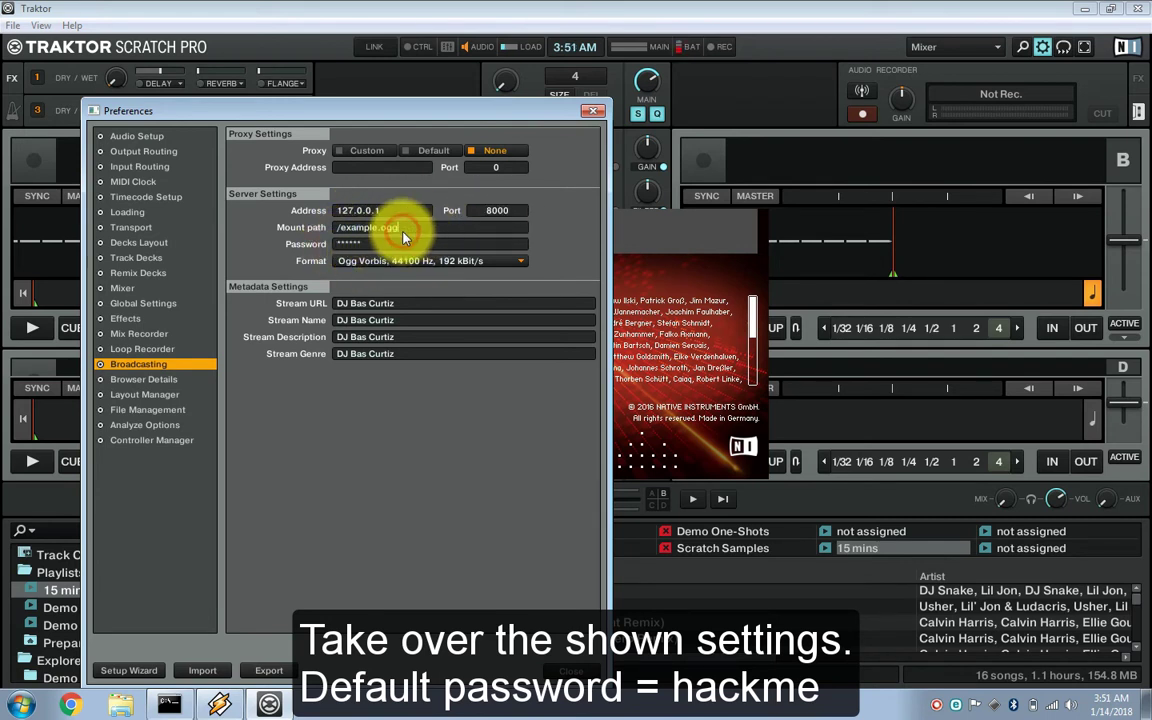
click(456, 260)
click(425, 458)
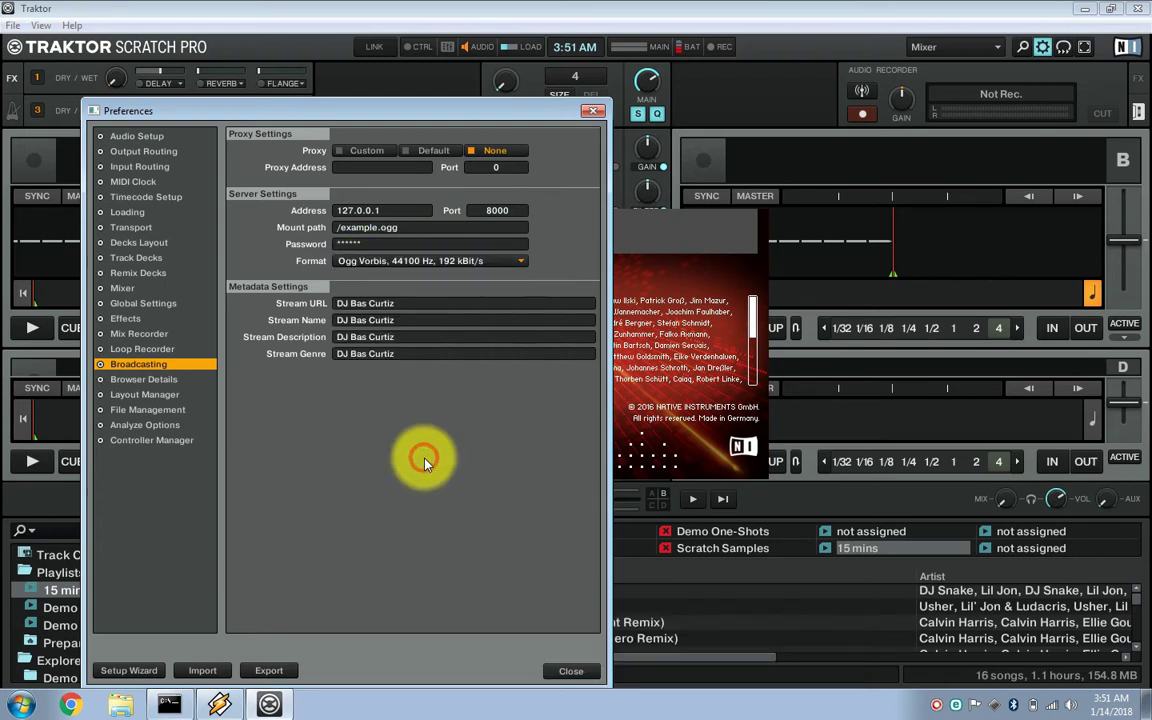
click(408, 320)
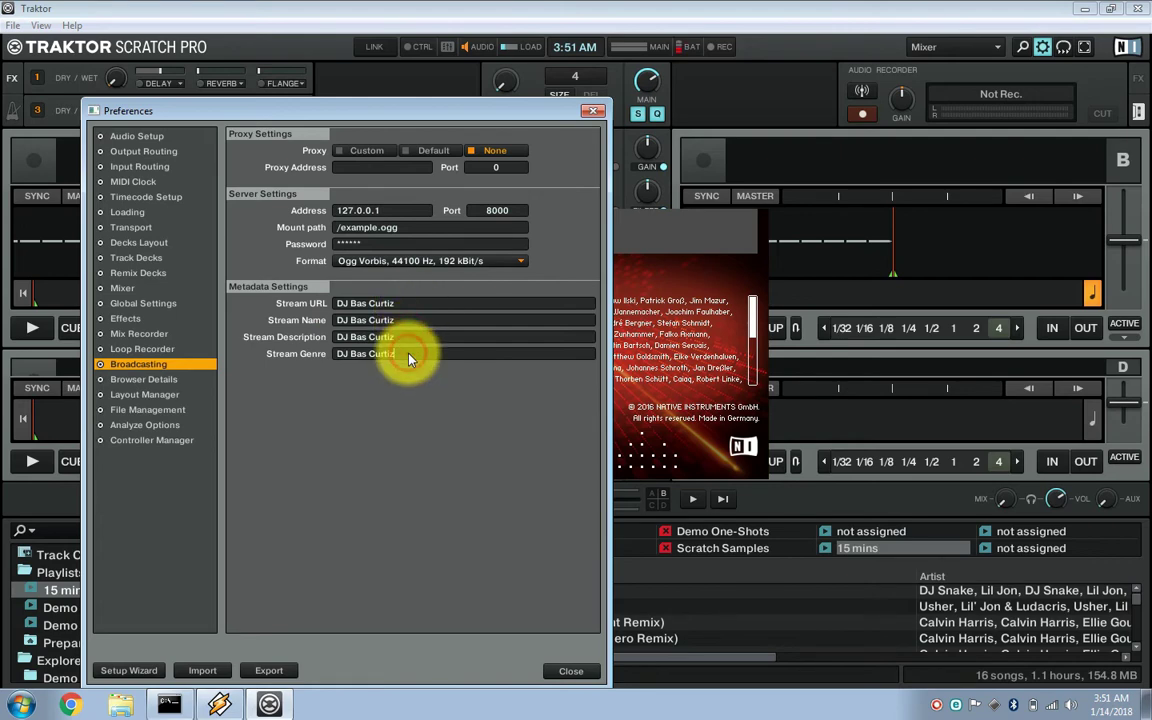
click(571, 670)
- Dismiss the Traktor splash screen and load "Turn Down for What" into Track Deck A
click(490, 594)
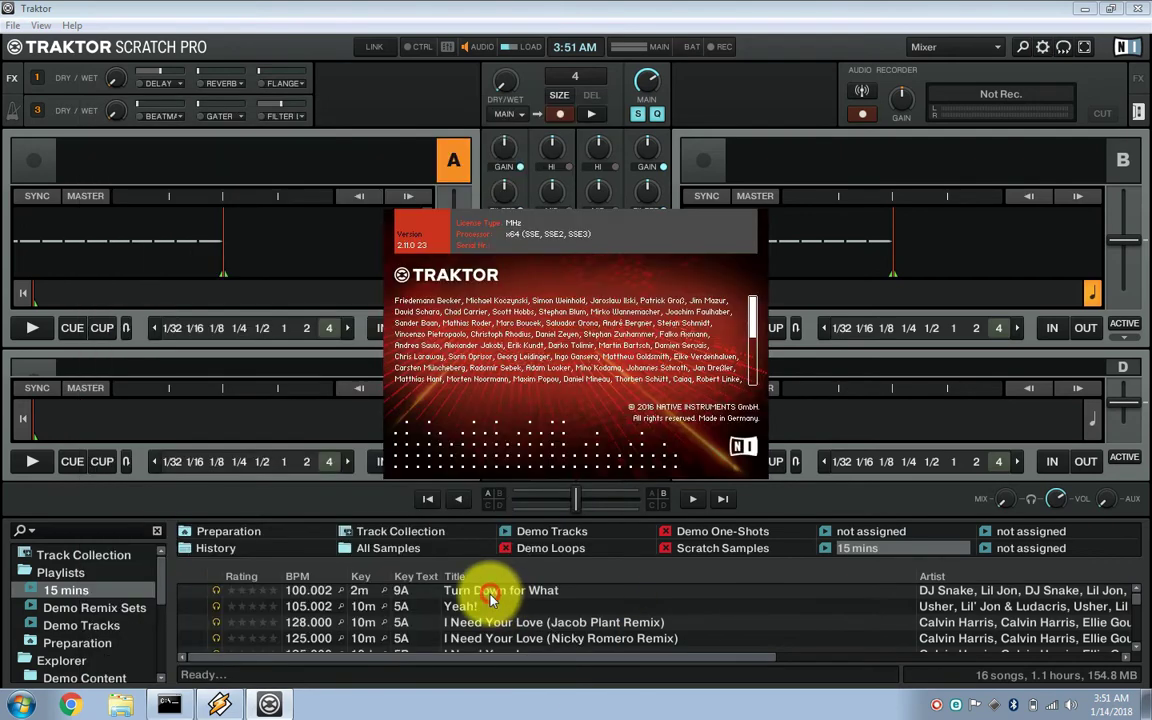
click(548, 415)
right_click(481, 598)
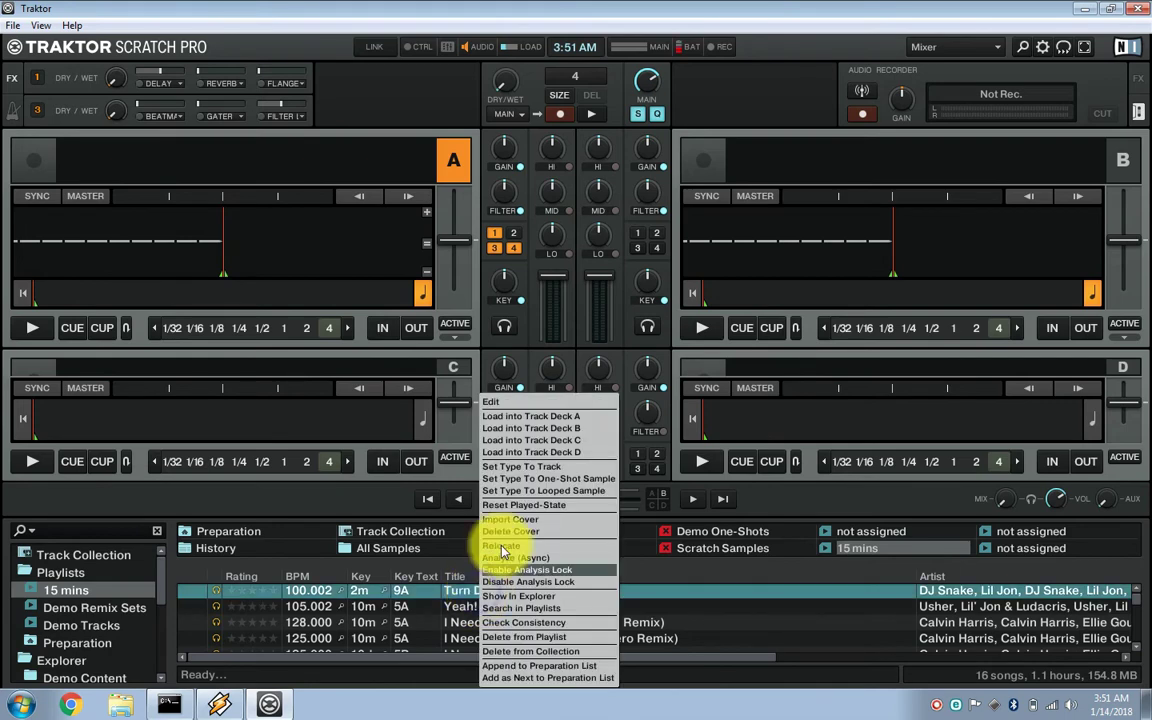
click(495, 414)
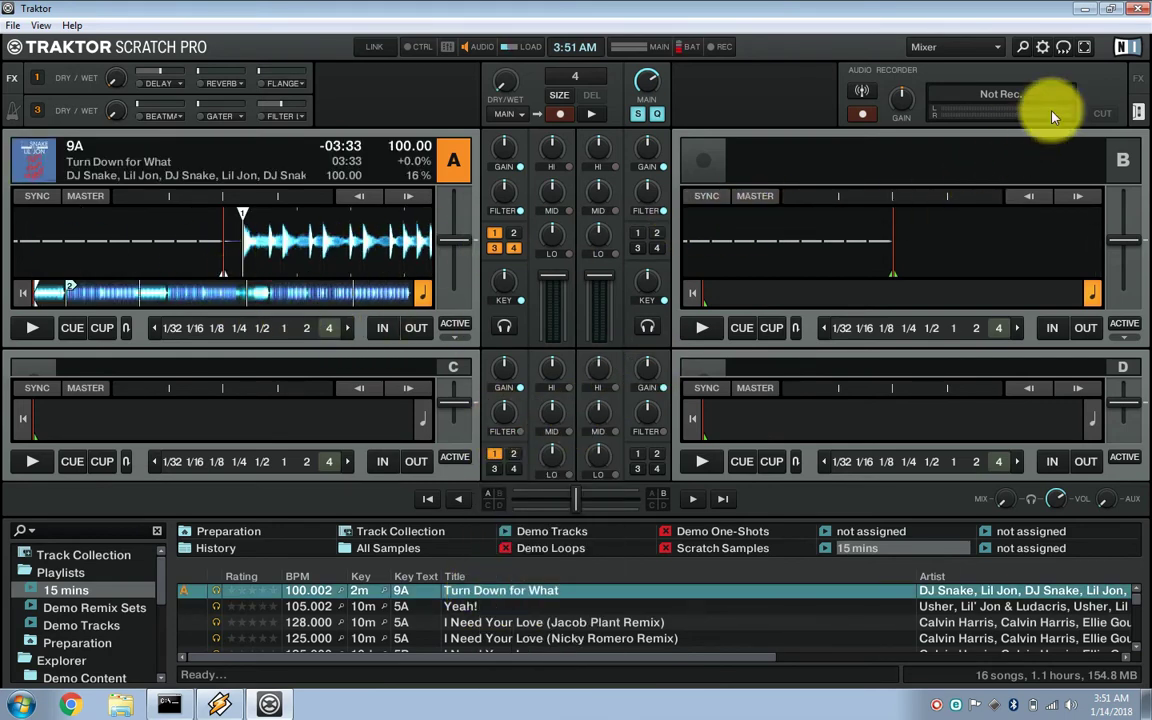
- Start broadcasting from Traktor's Audio Recorder panel, and download the M3U file of /example.ogg from the Icecast status page at 127.0.0.1:8000 in the browser
click(1137, 79)
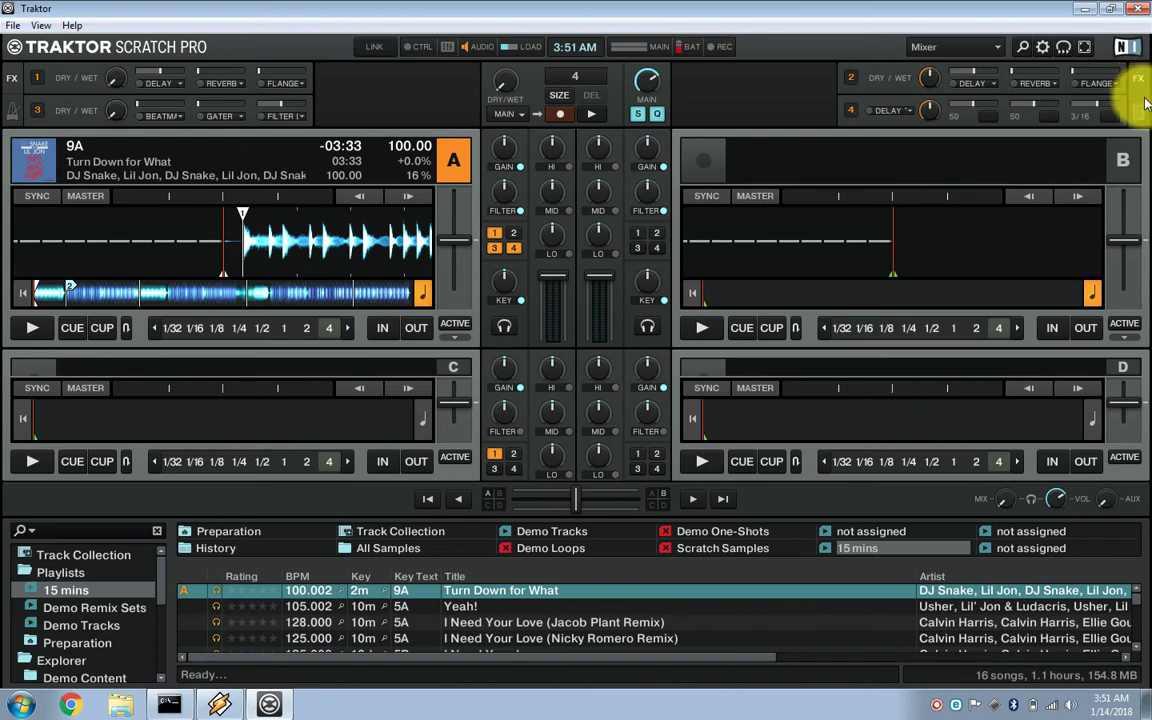
click(1139, 111)
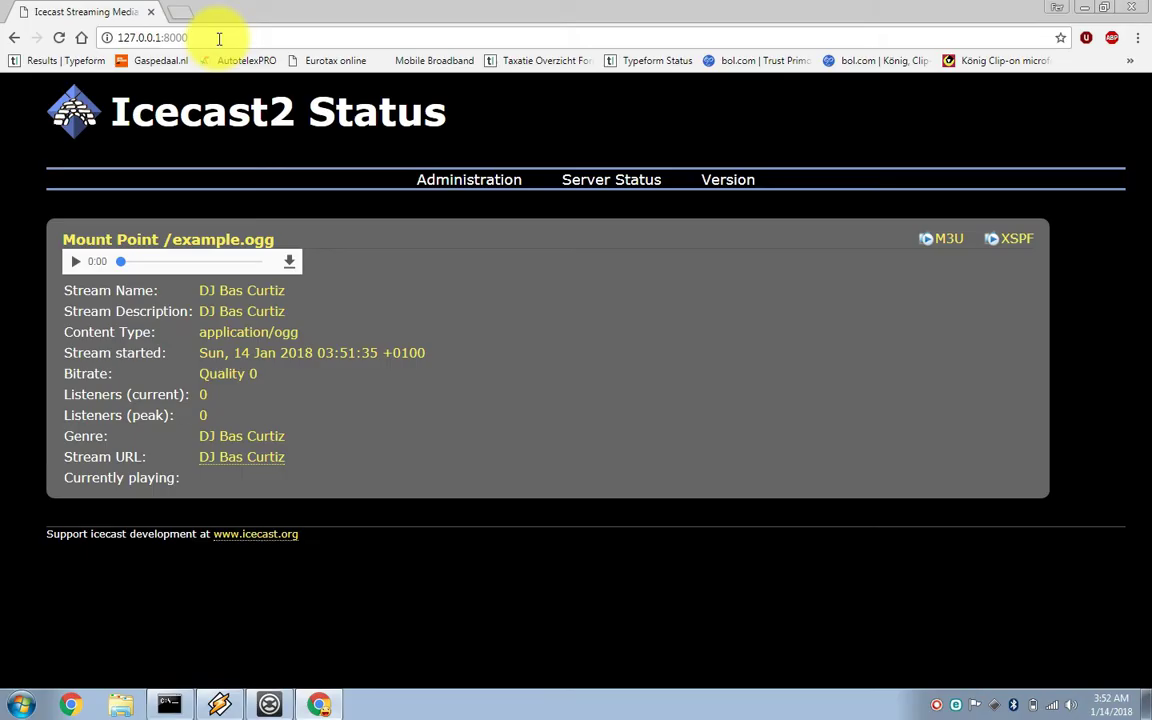
click(946, 248)
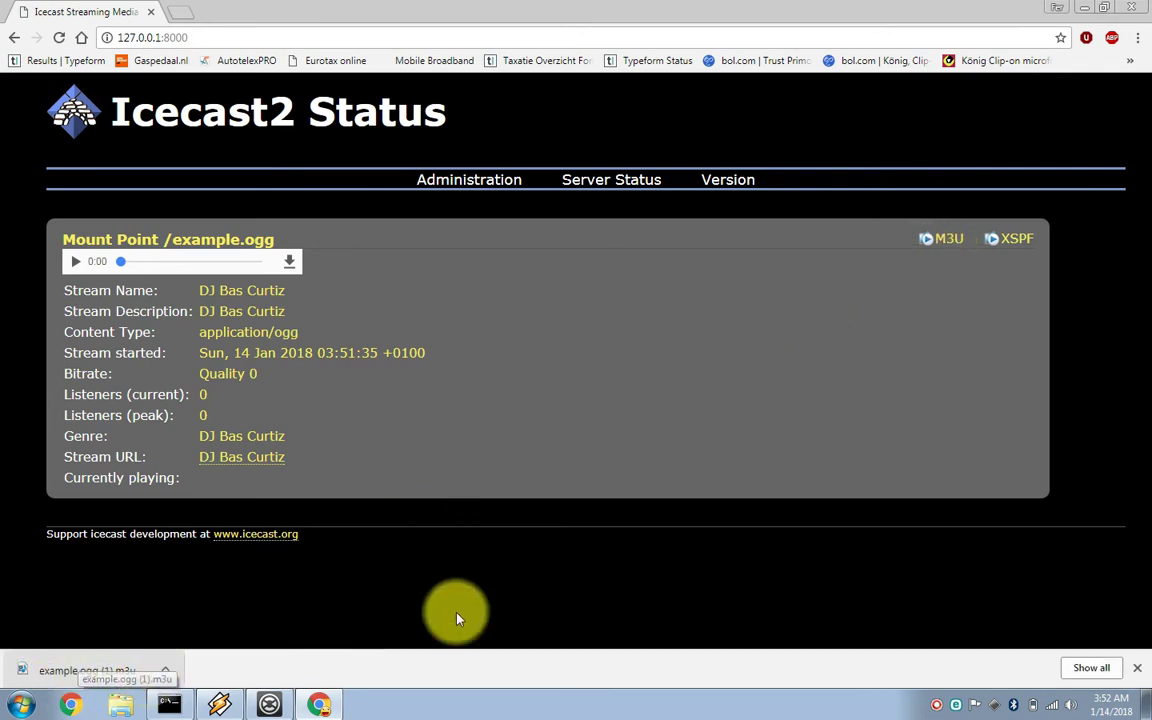
click(1136, 8)
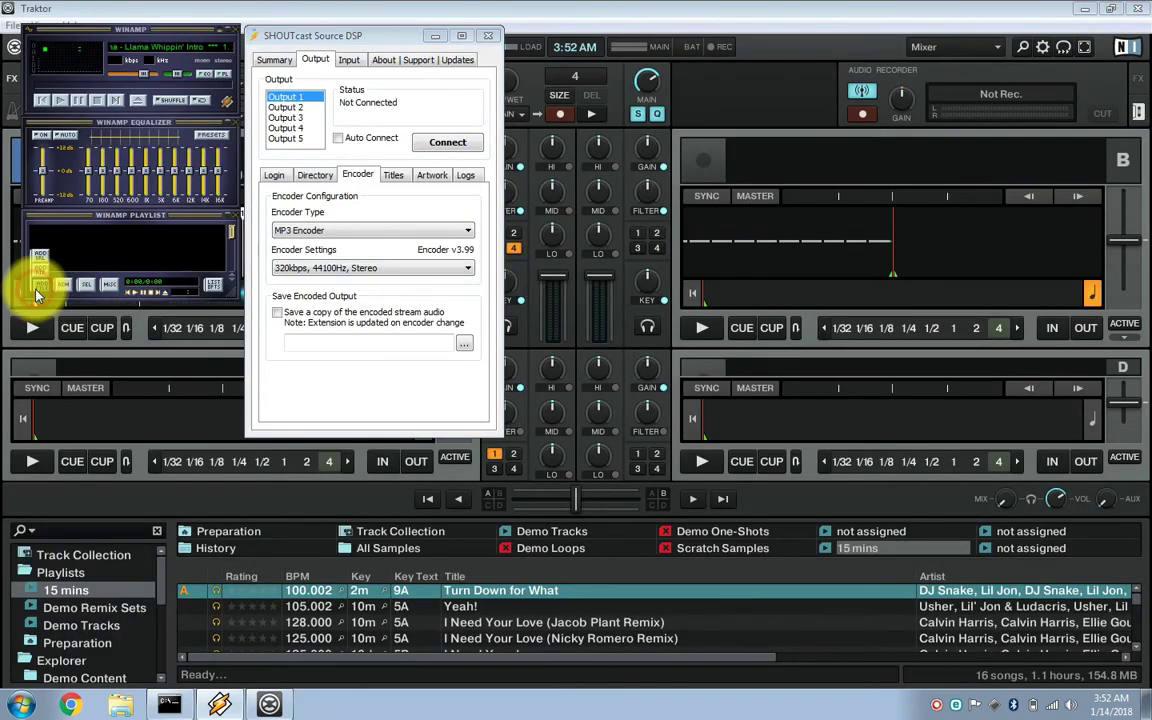
- Add example.ogg.m3u from the Downloads folder to the Winamp playlist and play it
click(38, 295)
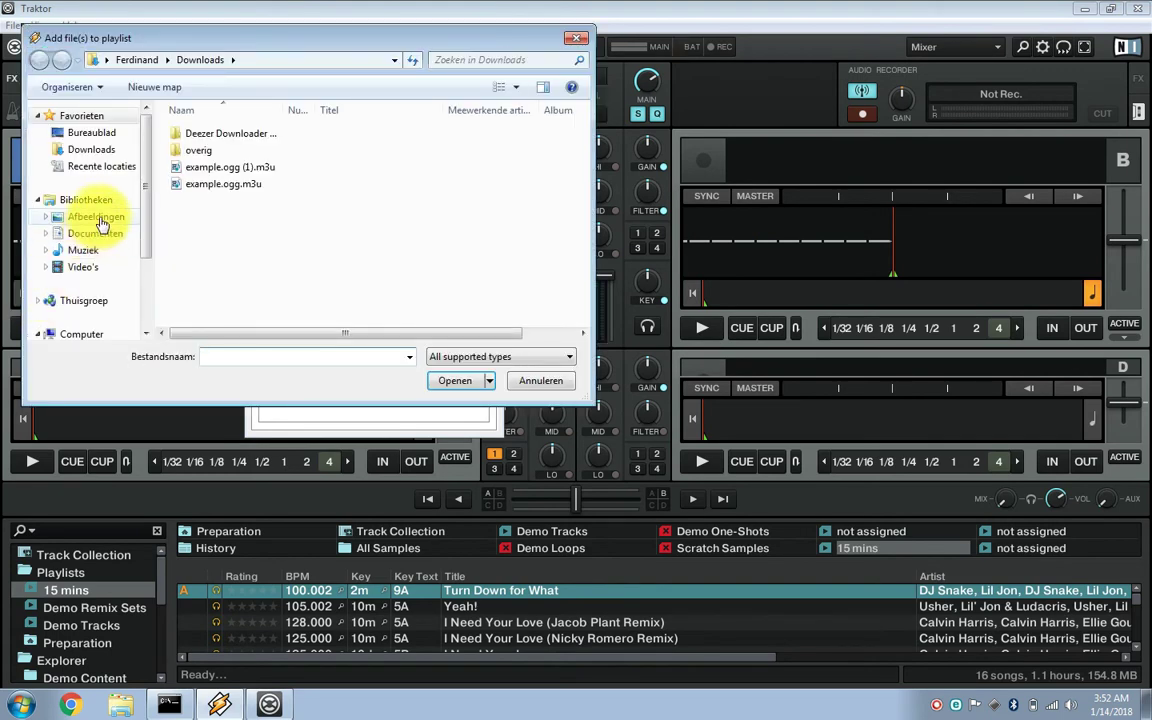
click(100, 160)
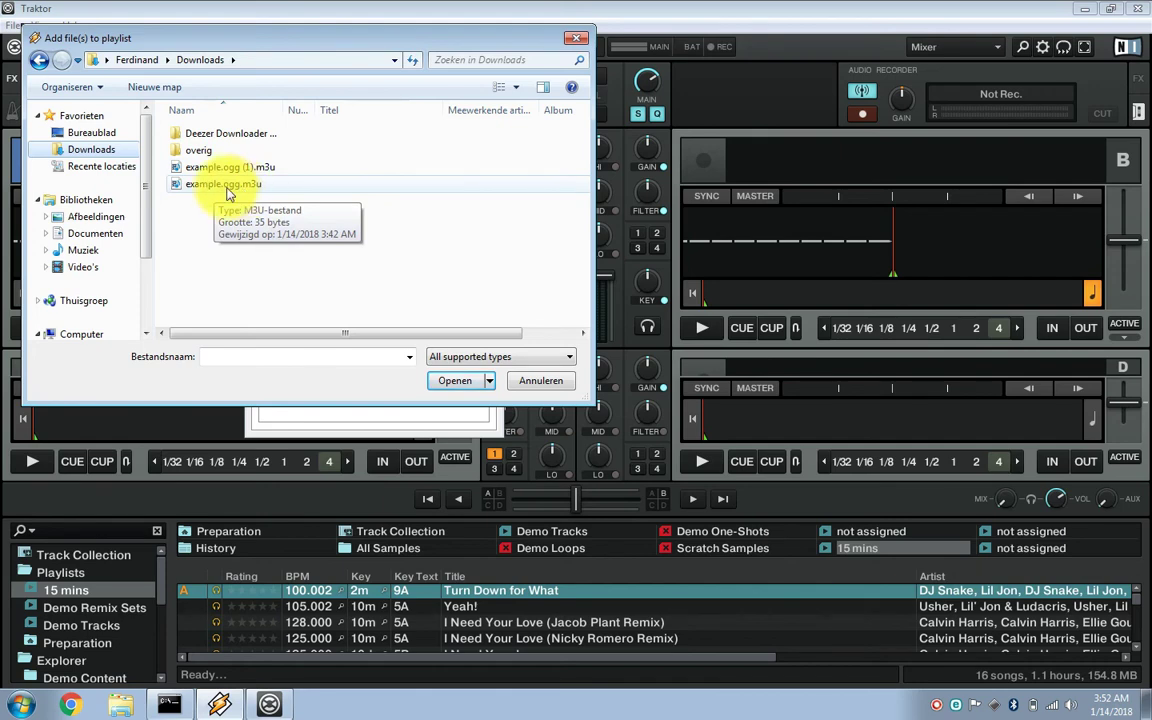
click(228, 188)
click(453, 380)
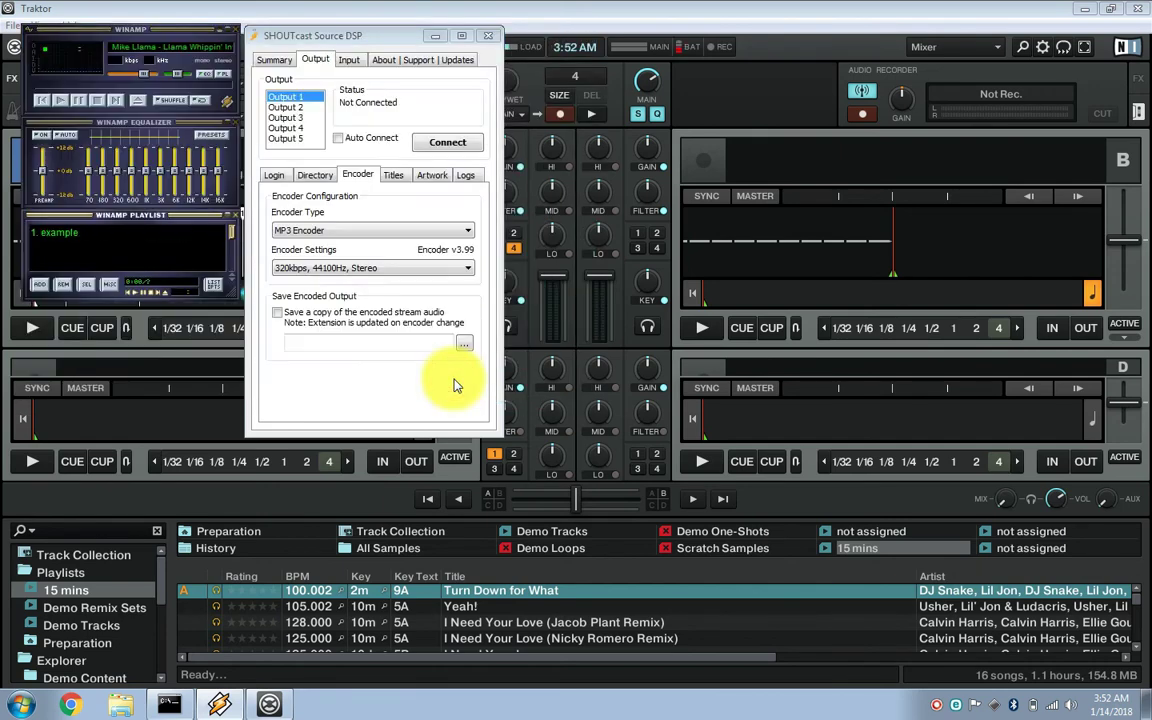
click(60, 233)
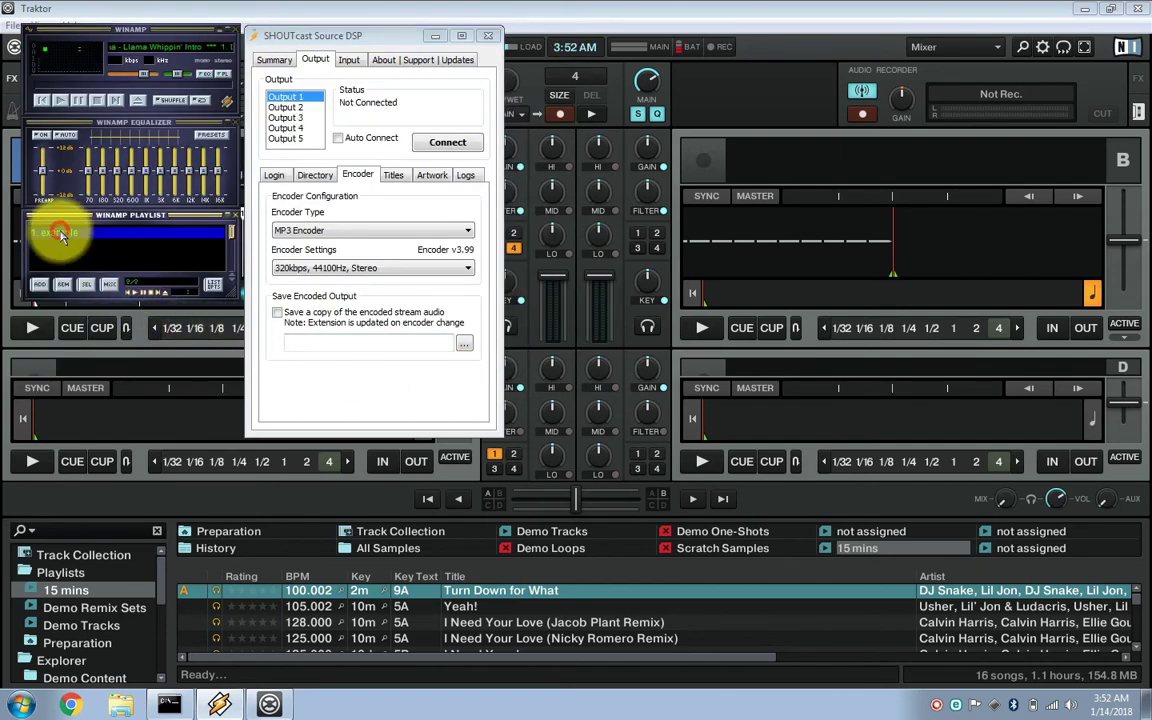
double_click(60, 234)
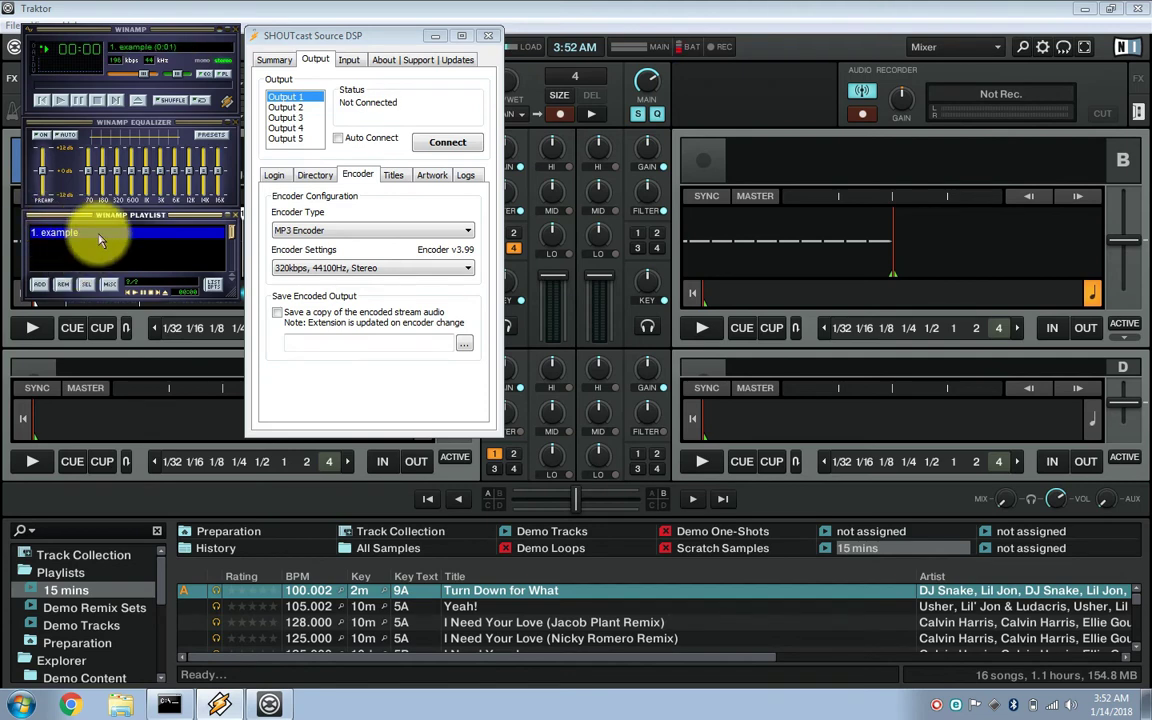
- Start playback of Deck A in Traktor, and connect Output 1 in Winamp's SHOUTcast Source DSP to the server
click(575, 8)
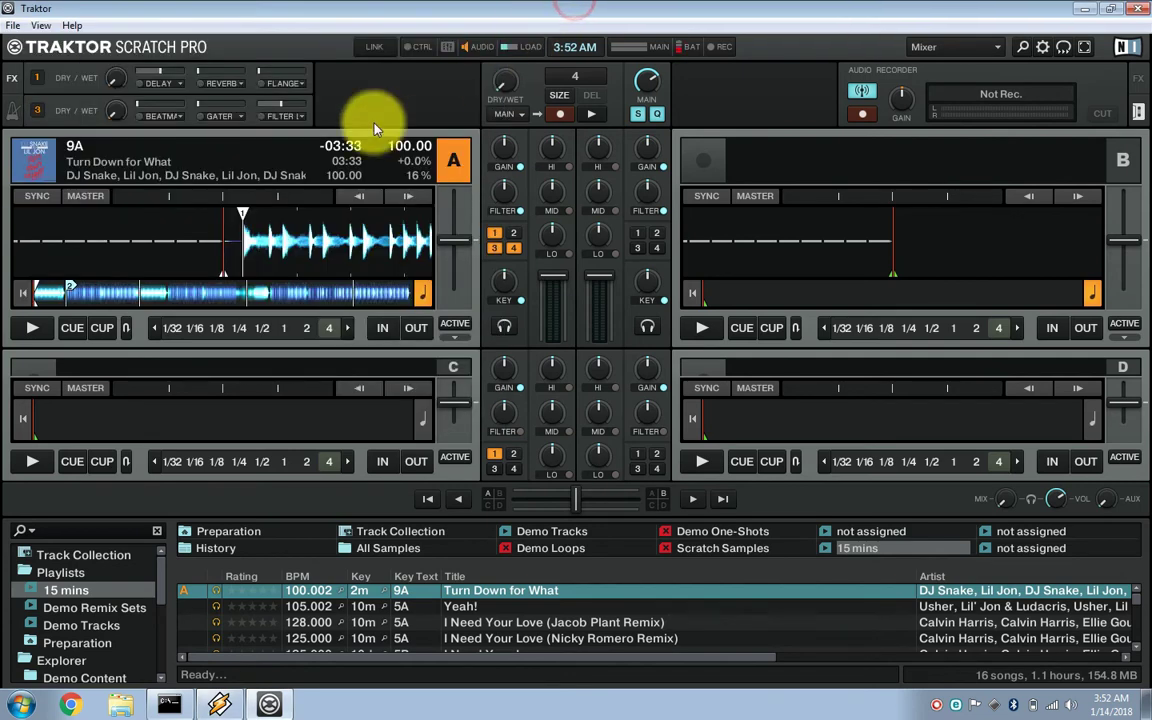
click(33, 330)
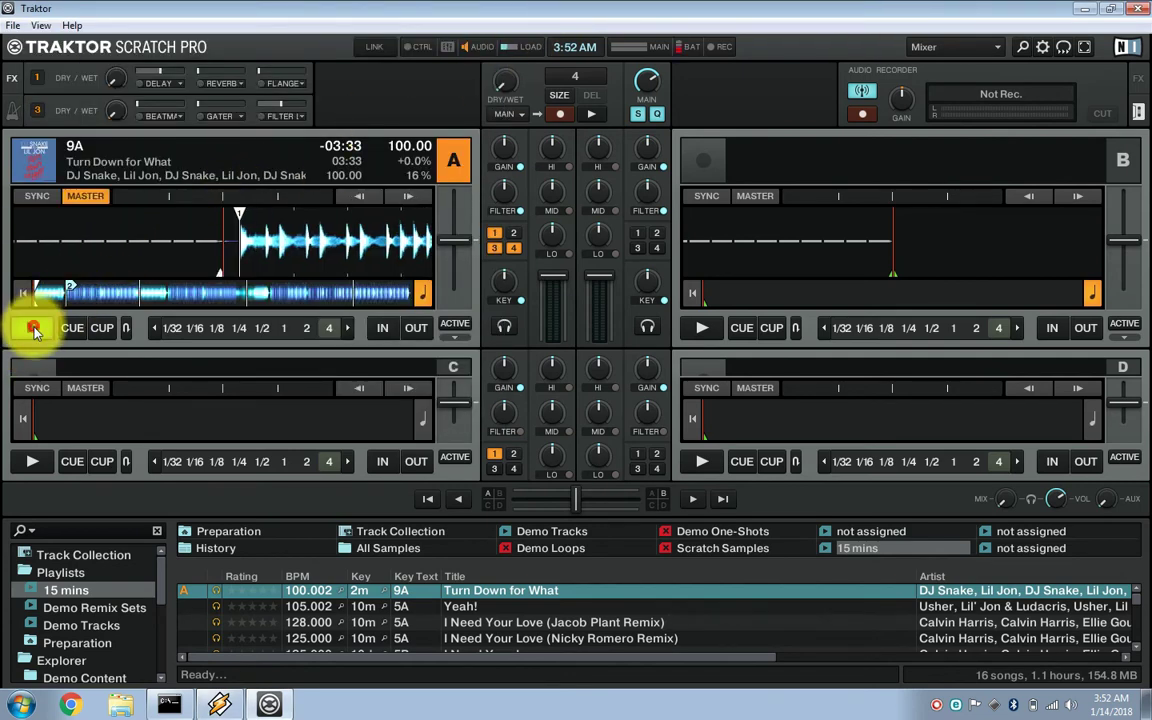
click(219, 704)
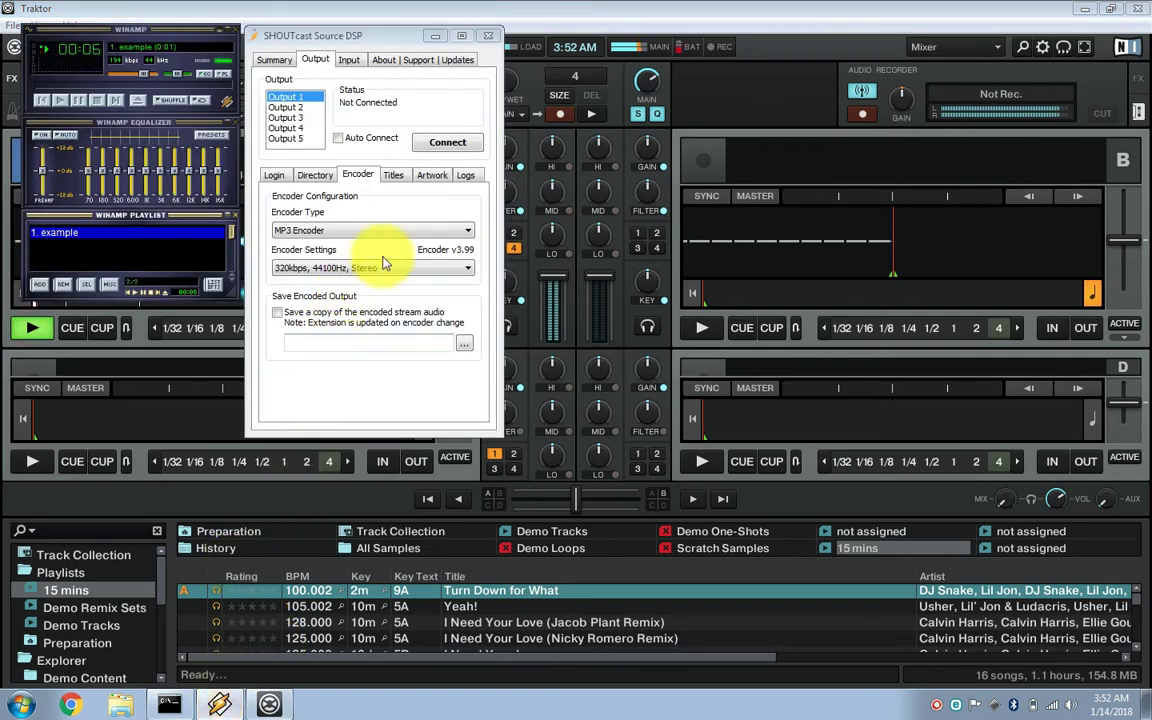
click(314, 175)
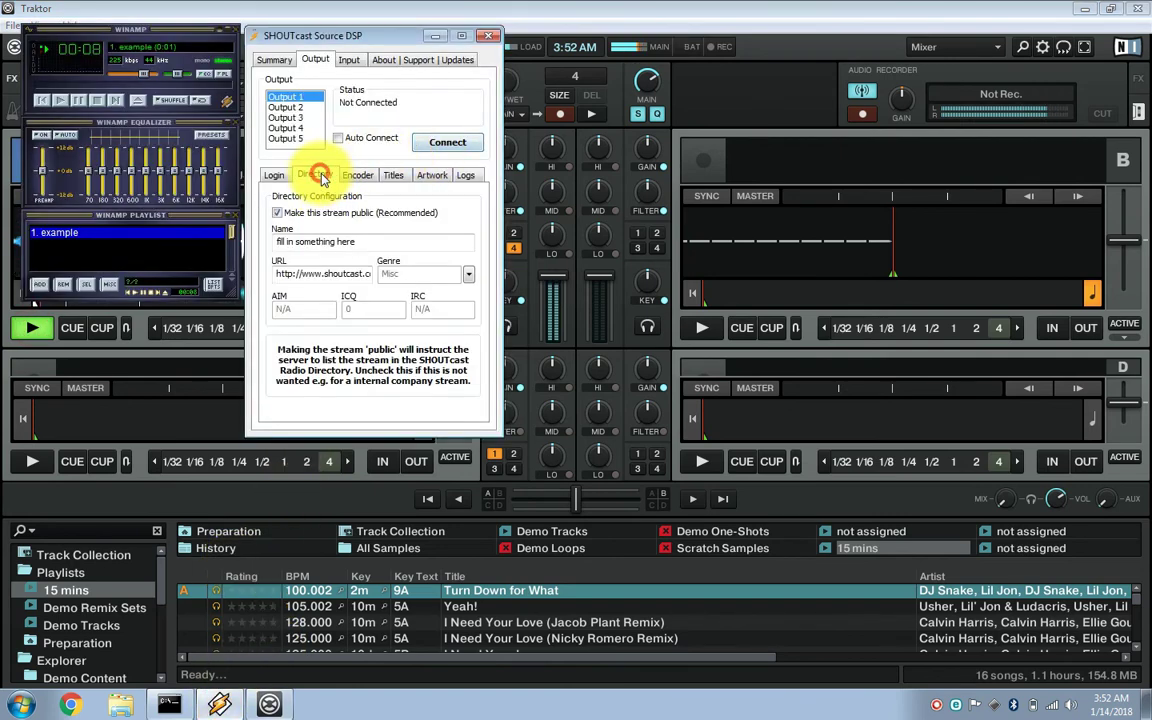
click(273, 175)
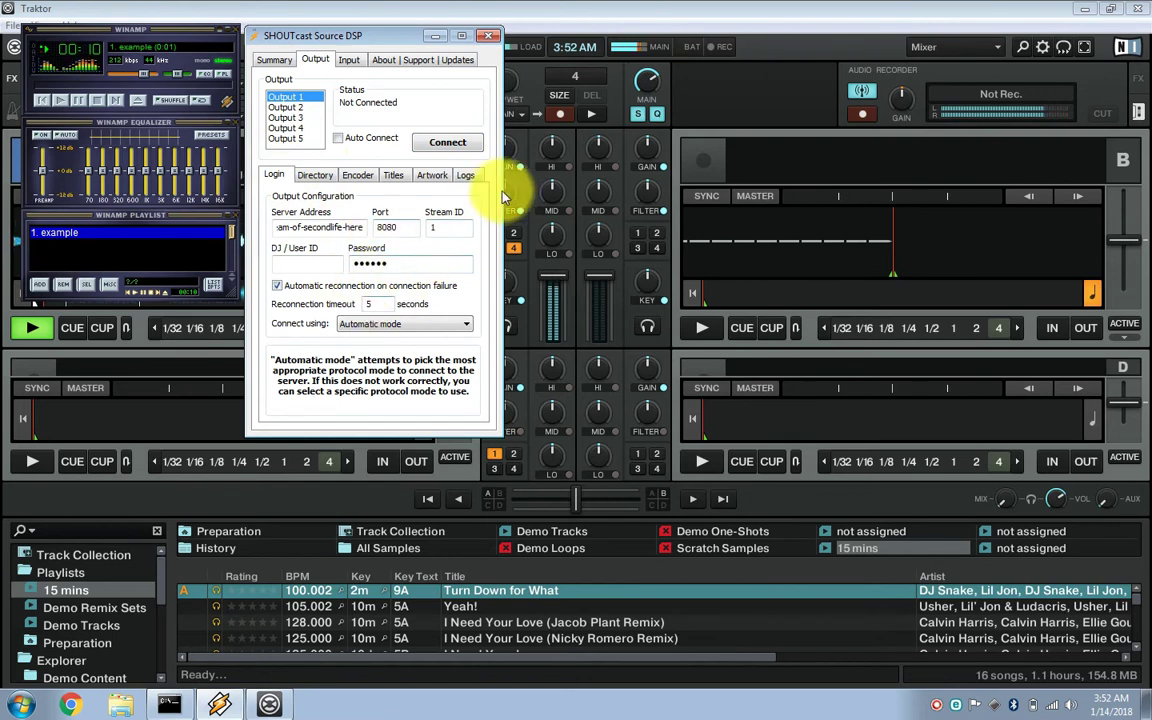
click(446, 144)
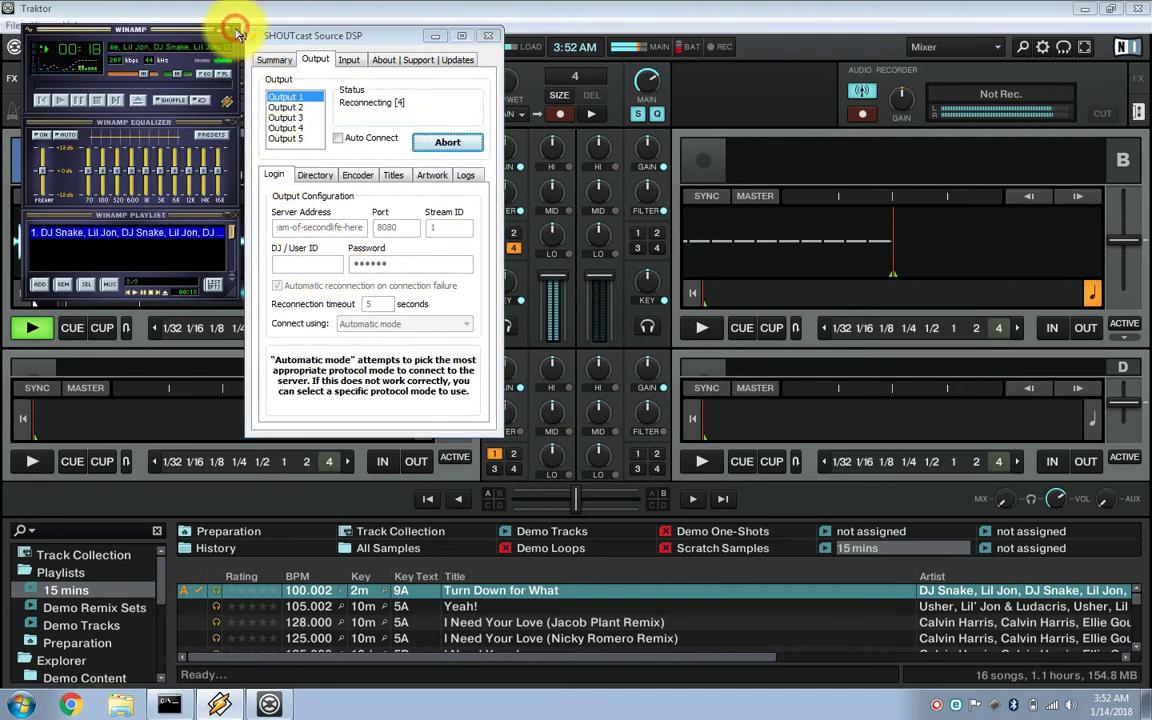
- Close Winamp, Traktor and the Icecast console to end the streaming session
click(1139, 9)
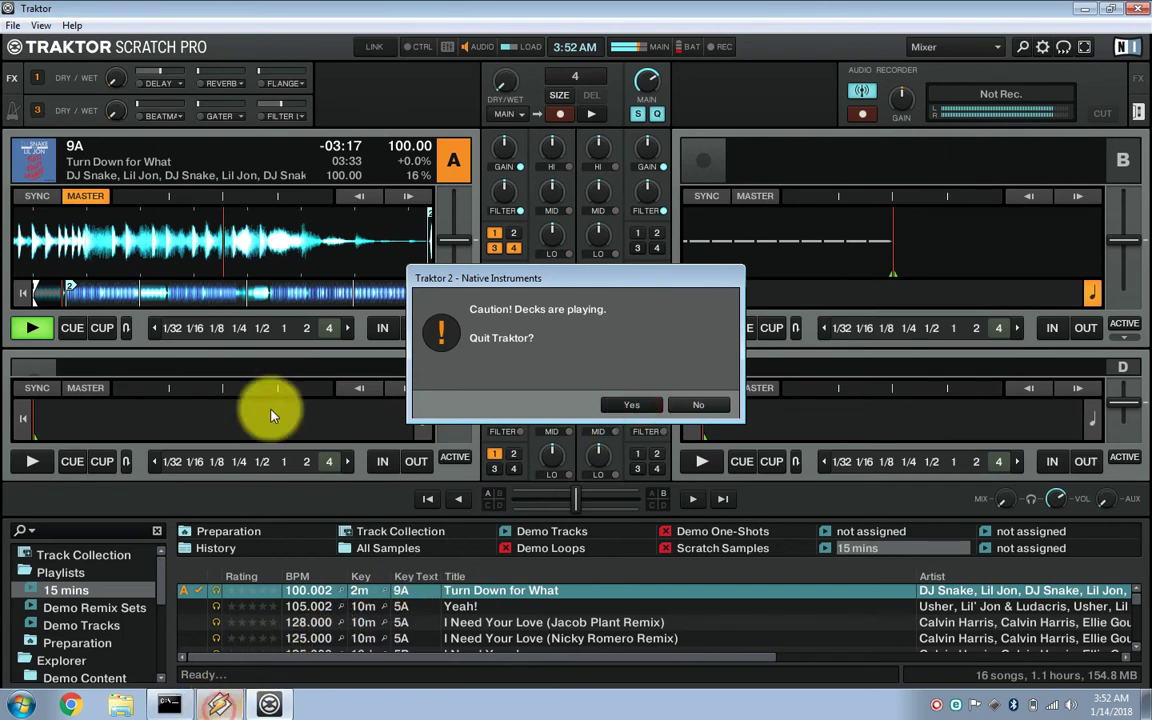
click(166, 706)
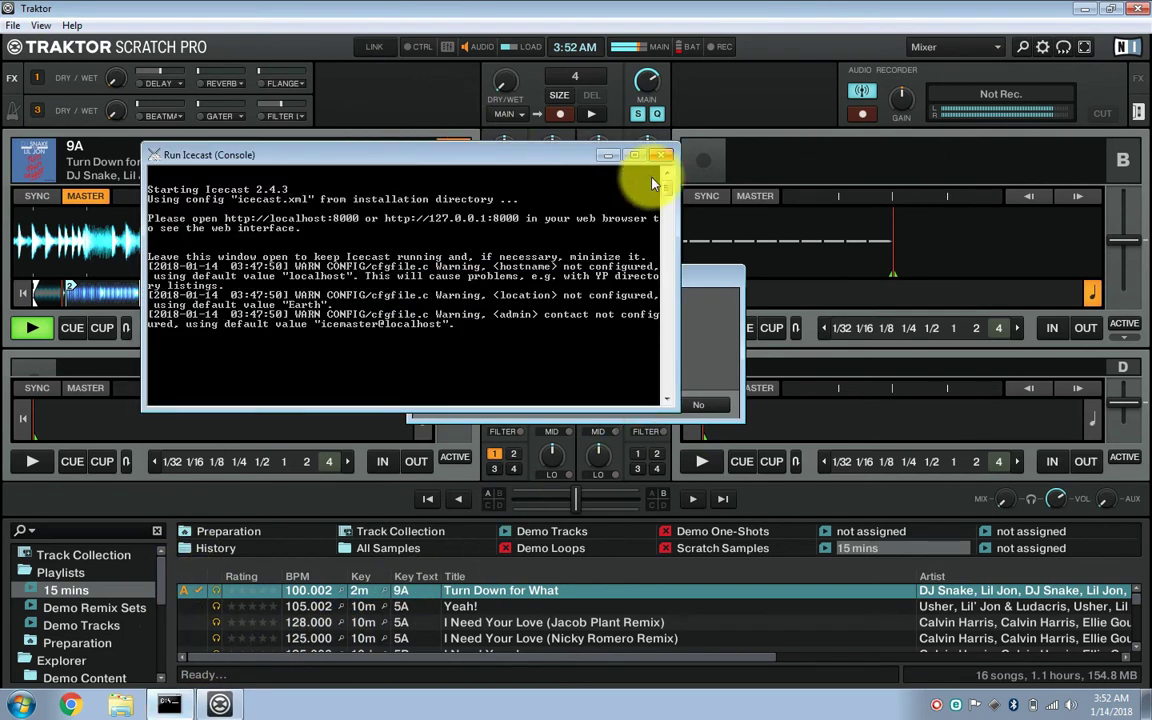
click(659, 160)
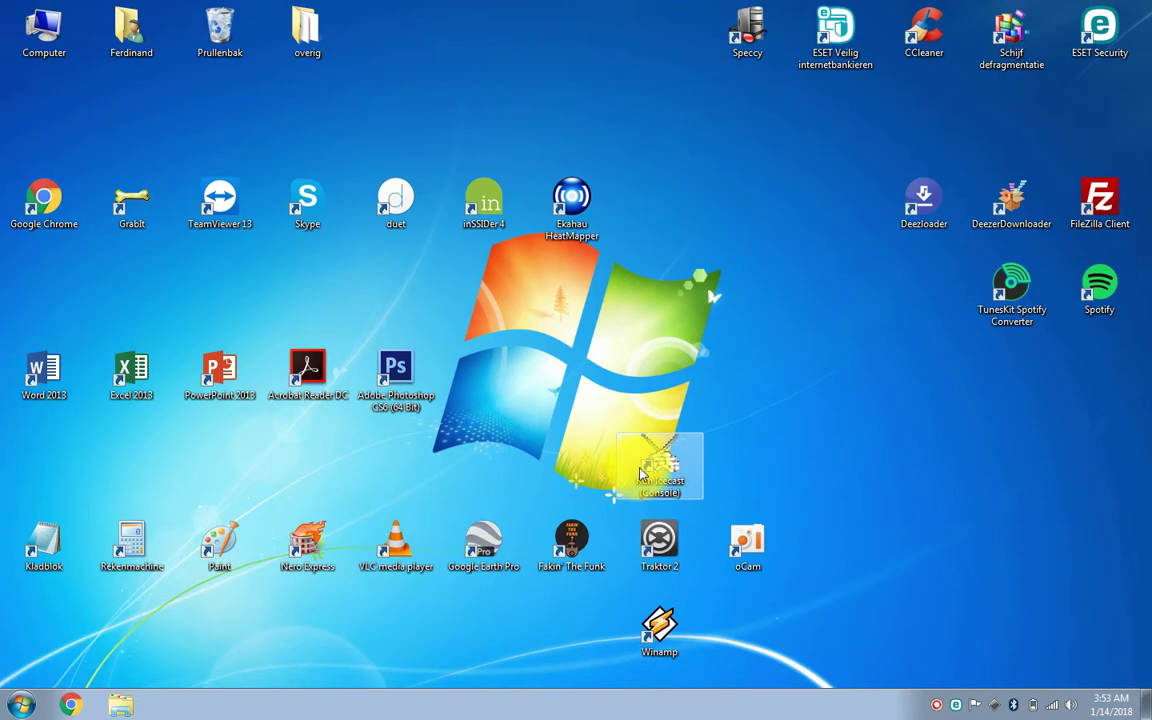
- Launch the Icecast console and minimize it, and open Traktor 2 in a maximized window
double_click(640, 475)
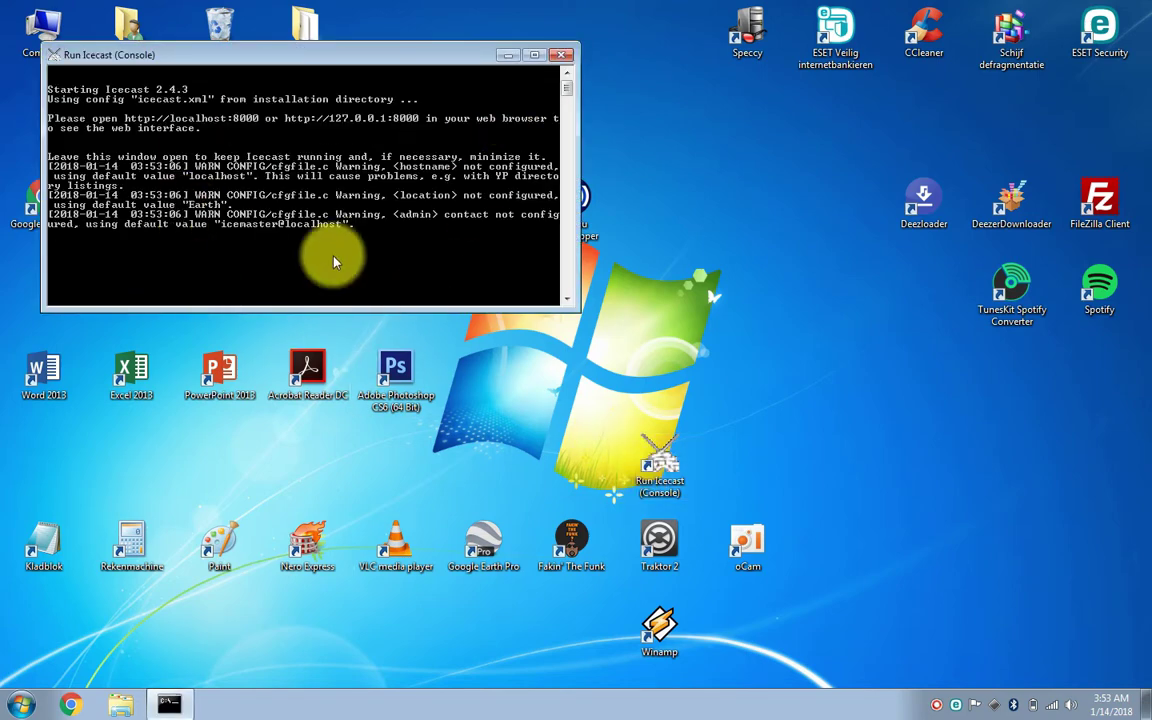
click(507, 62)
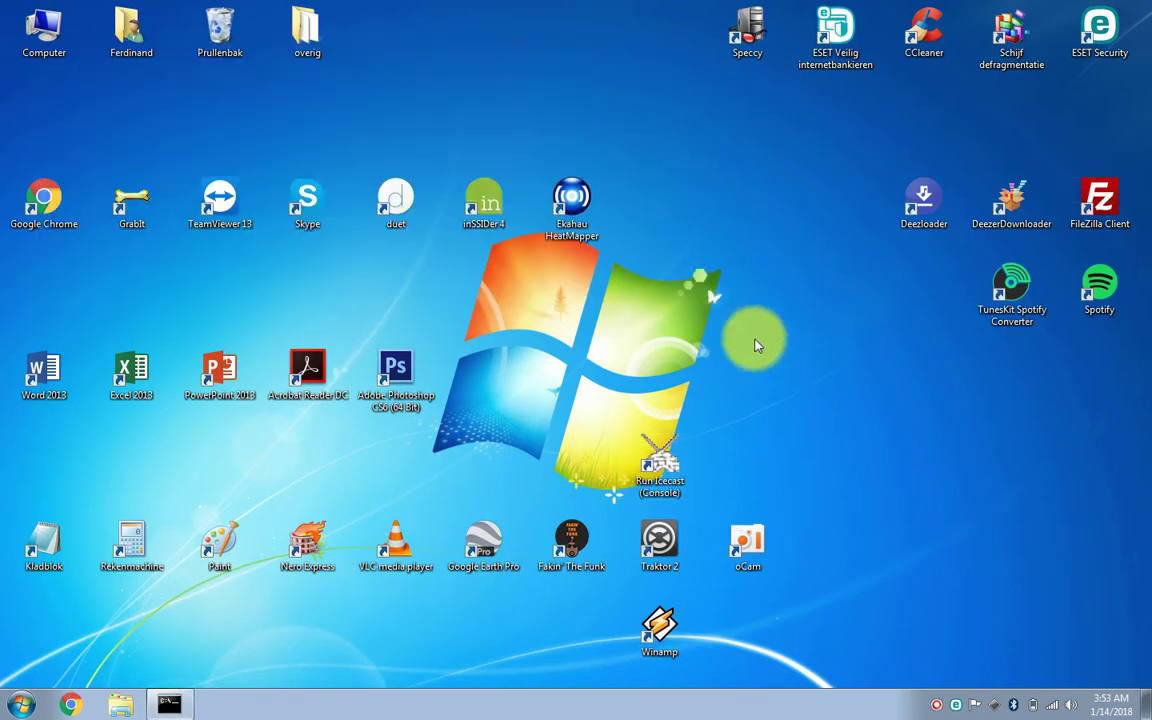
double_click(636, 542)
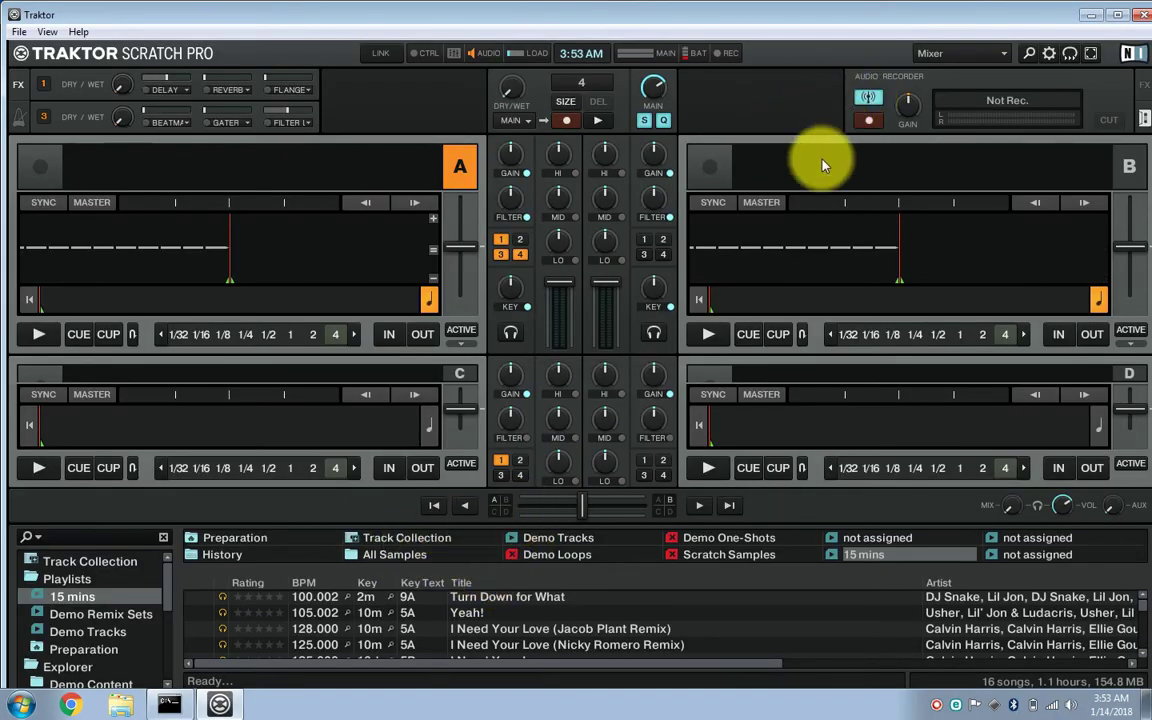
click(1116, 16)
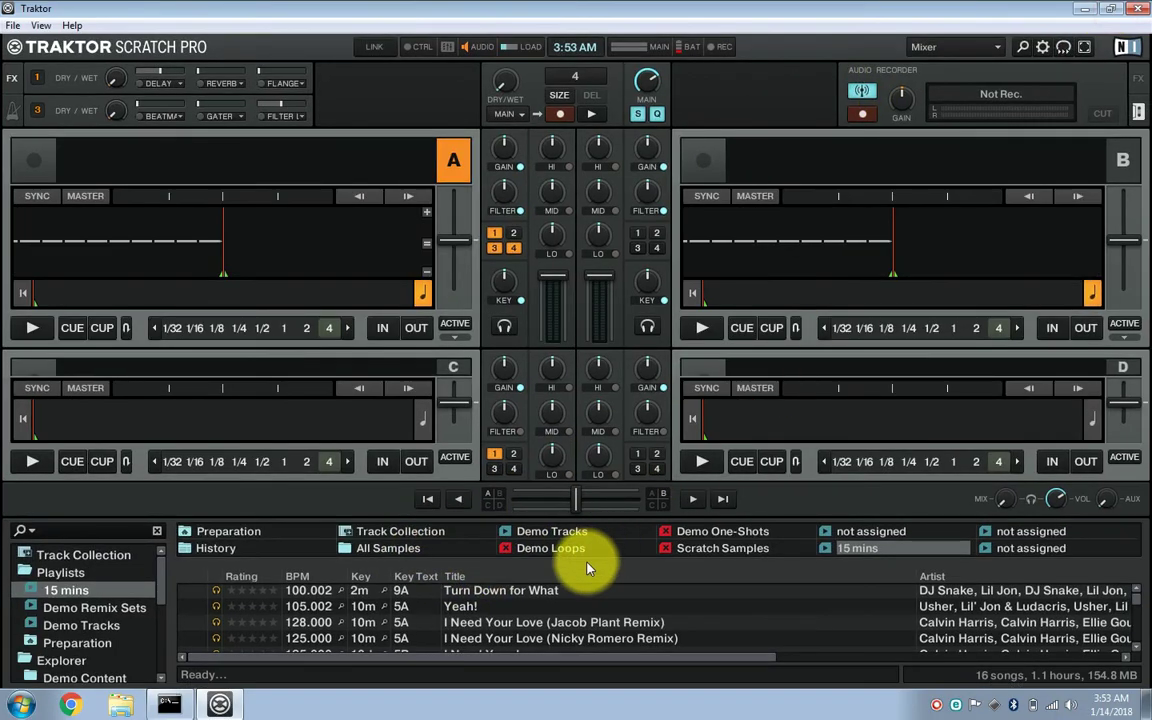
- Load the track "Yeah!" from the 15 mins playlist into Track Deck A
right_click(455, 590)
click(456, 607)
right_click(452, 606)
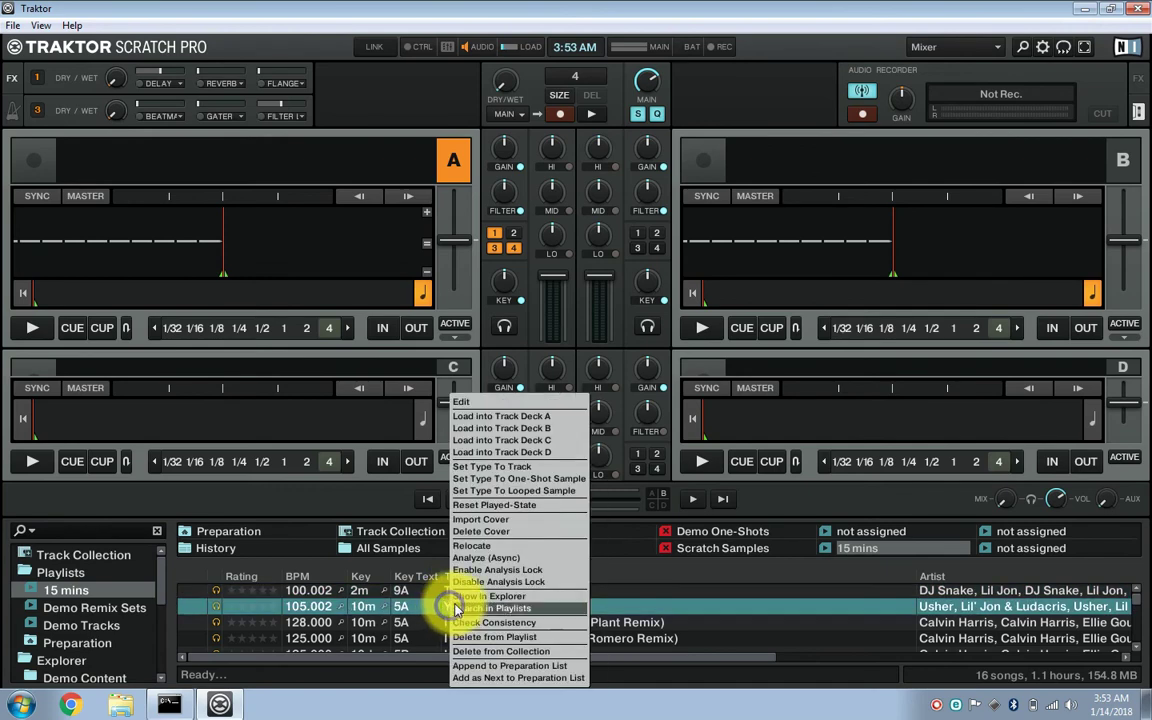
click(491, 416)
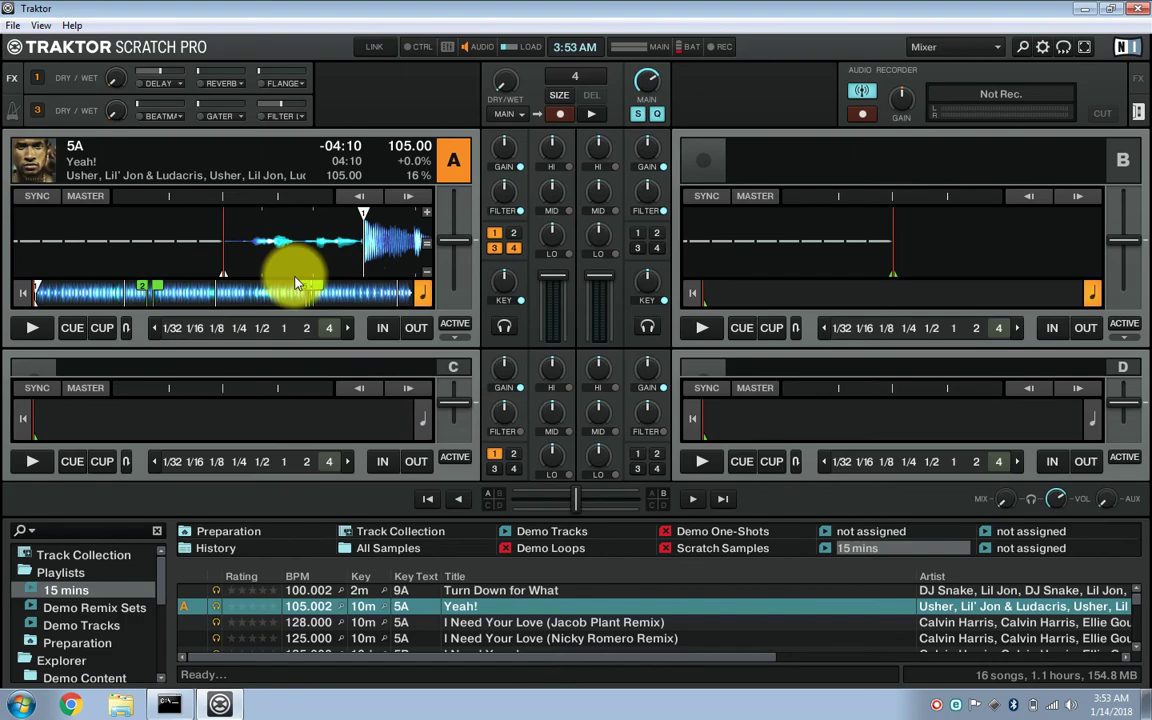
- Open Winamp from the desktop and play the existing stream entry in its playlist to receive Traktor's broadcast
click(1147, 705)
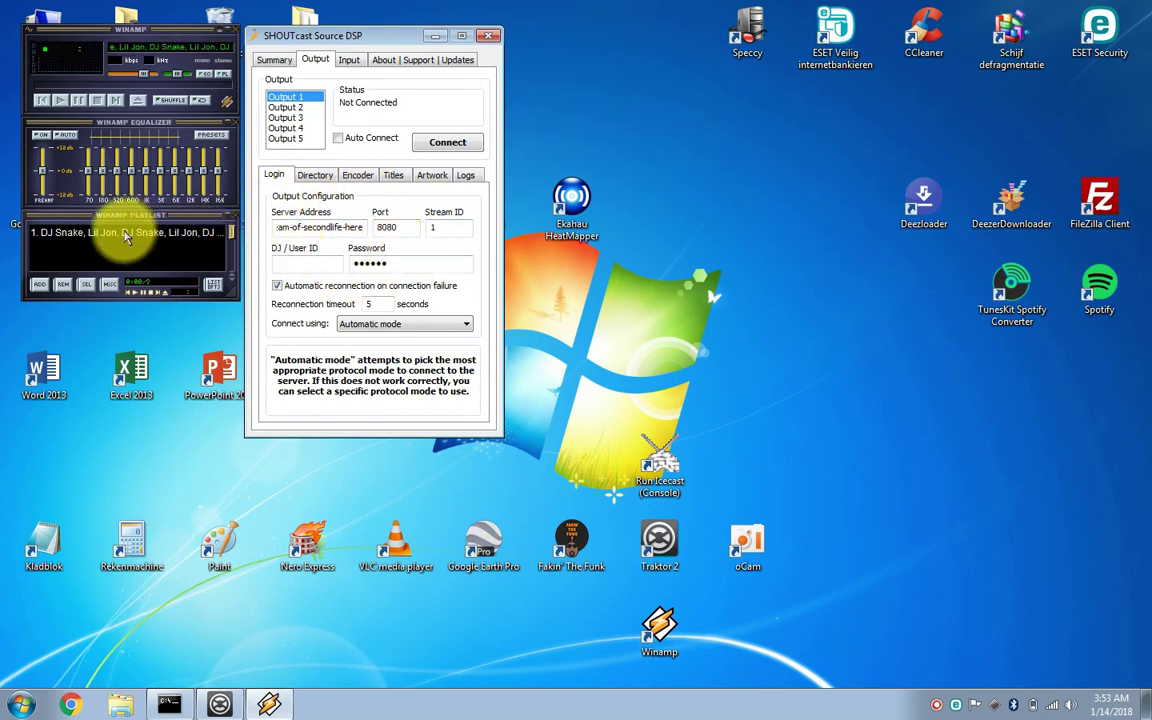
click(220, 704)
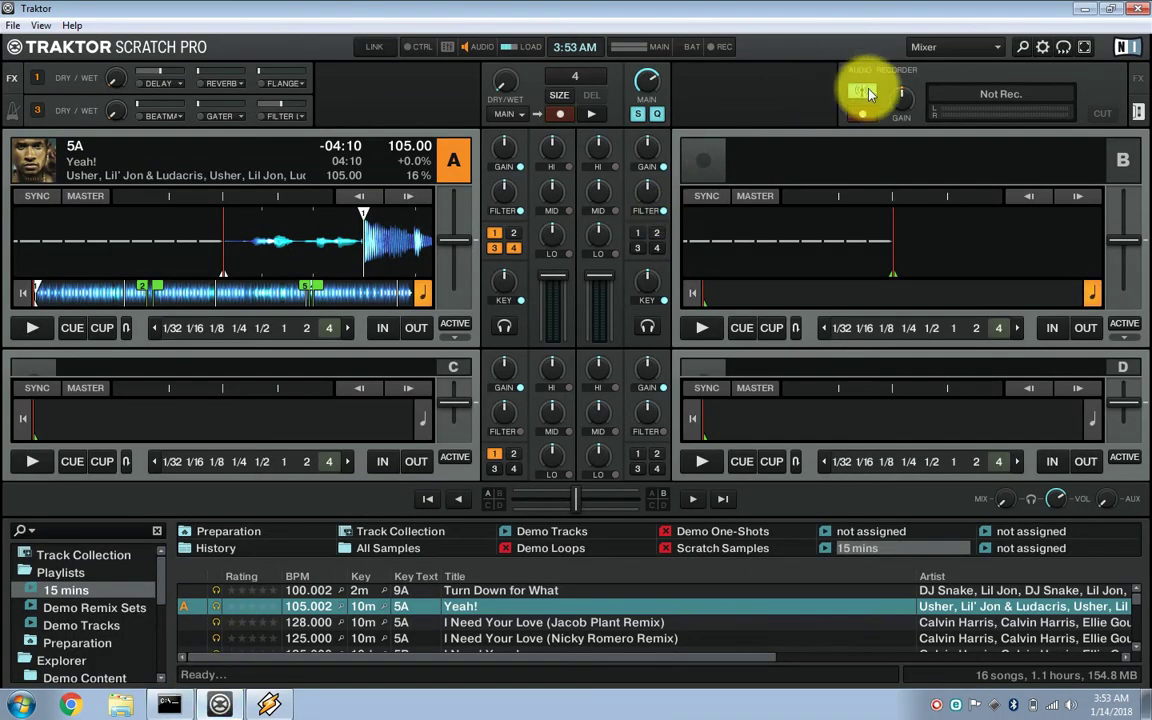
click(267, 702)
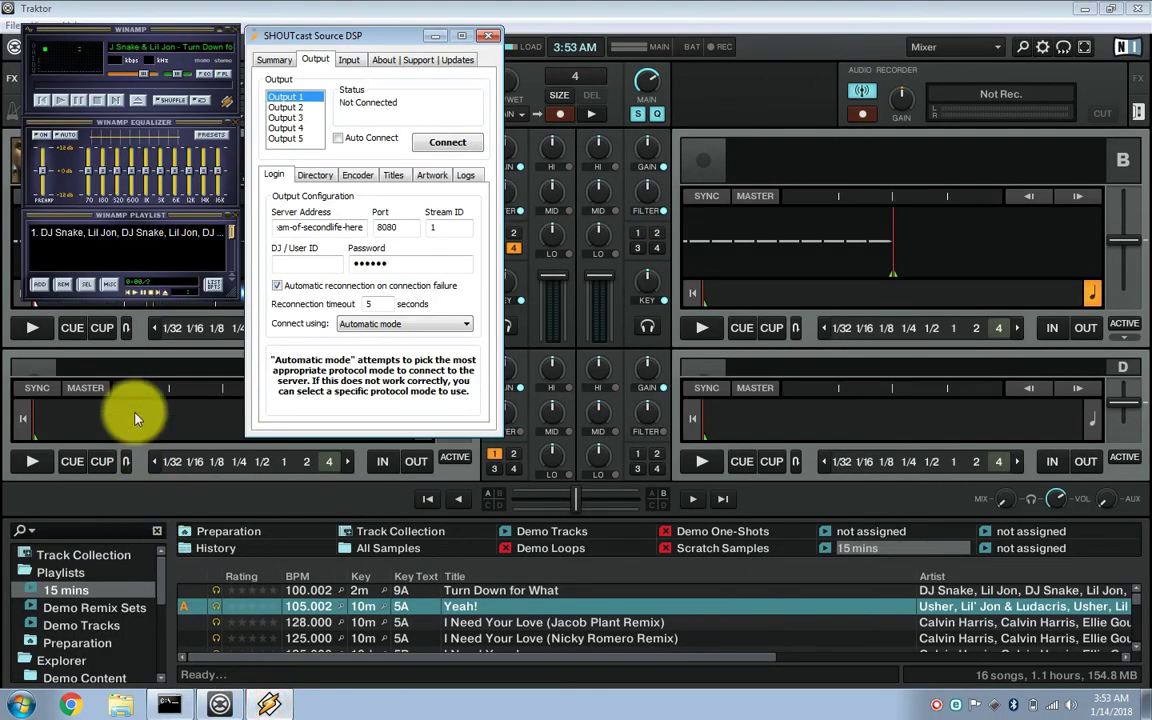
click(89, 234)
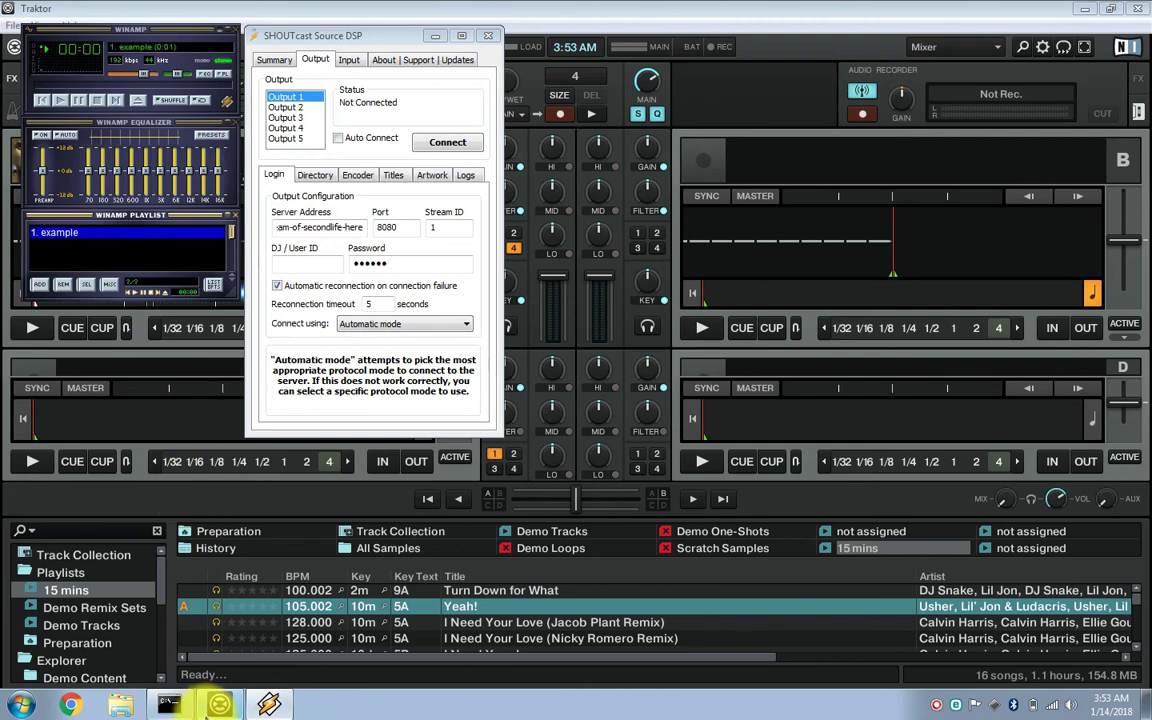
- Start playback of Deck A in Traktor, connect Output 1 in Winamp's SHOUTcast Source DSP, and return to Traktor
click(220, 704)
click(32, 326)
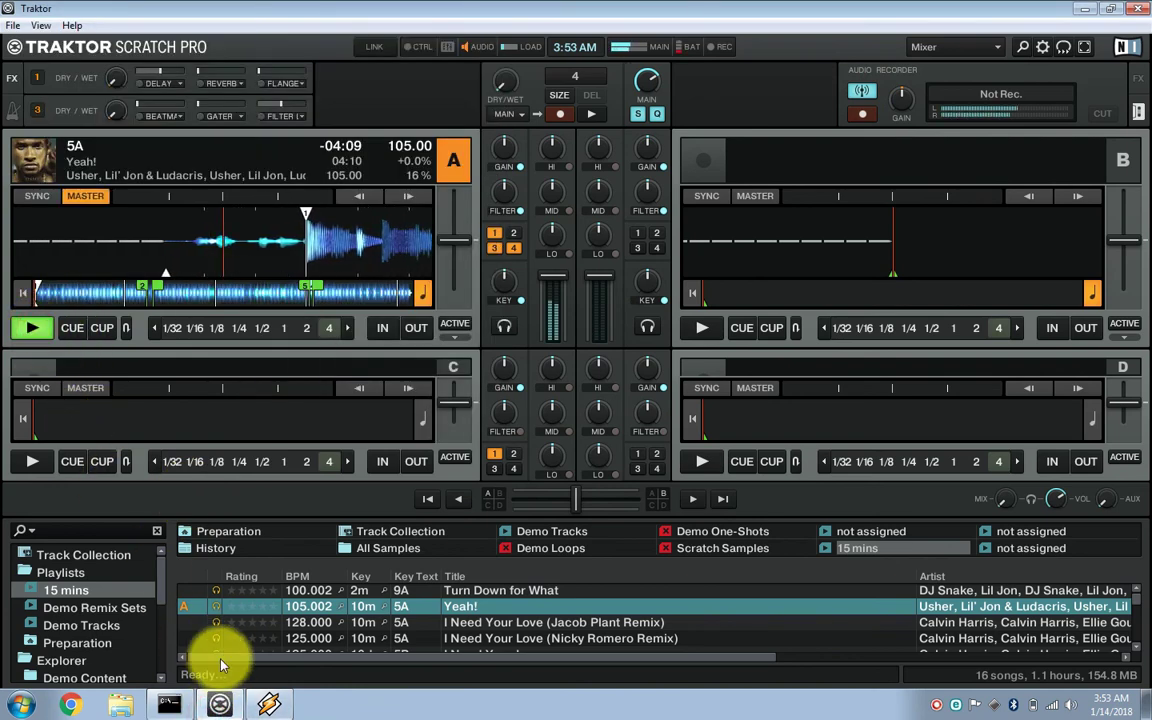
click(267, 702)
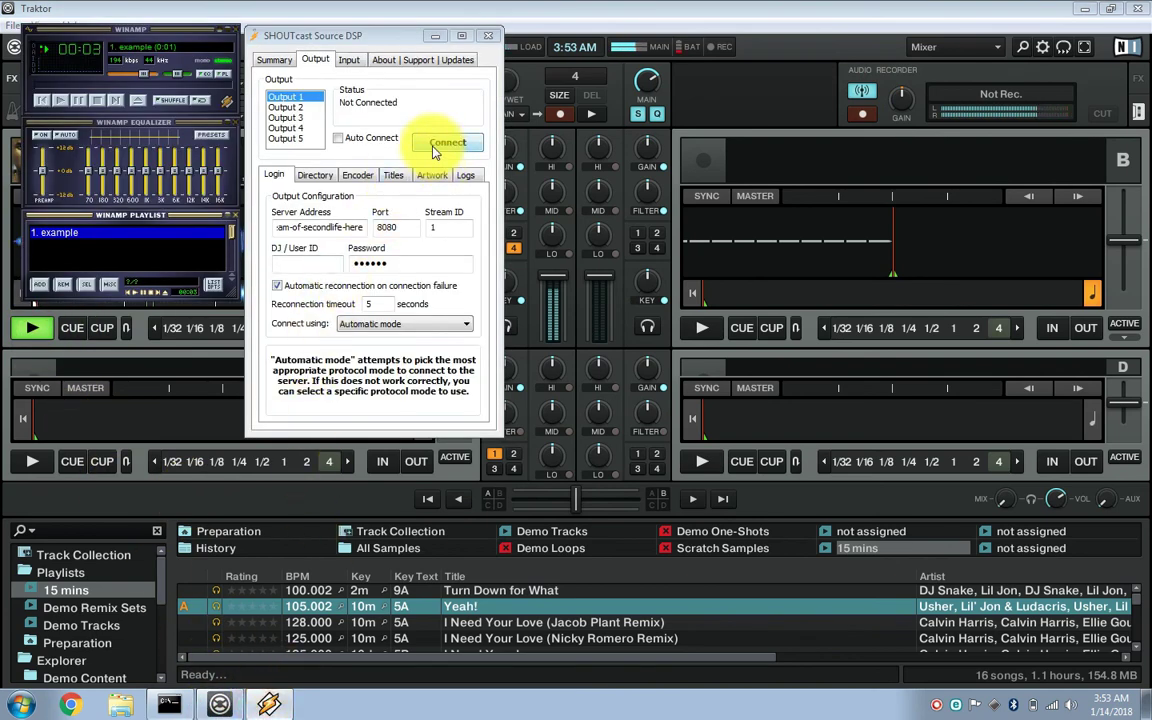
click(434, 146)
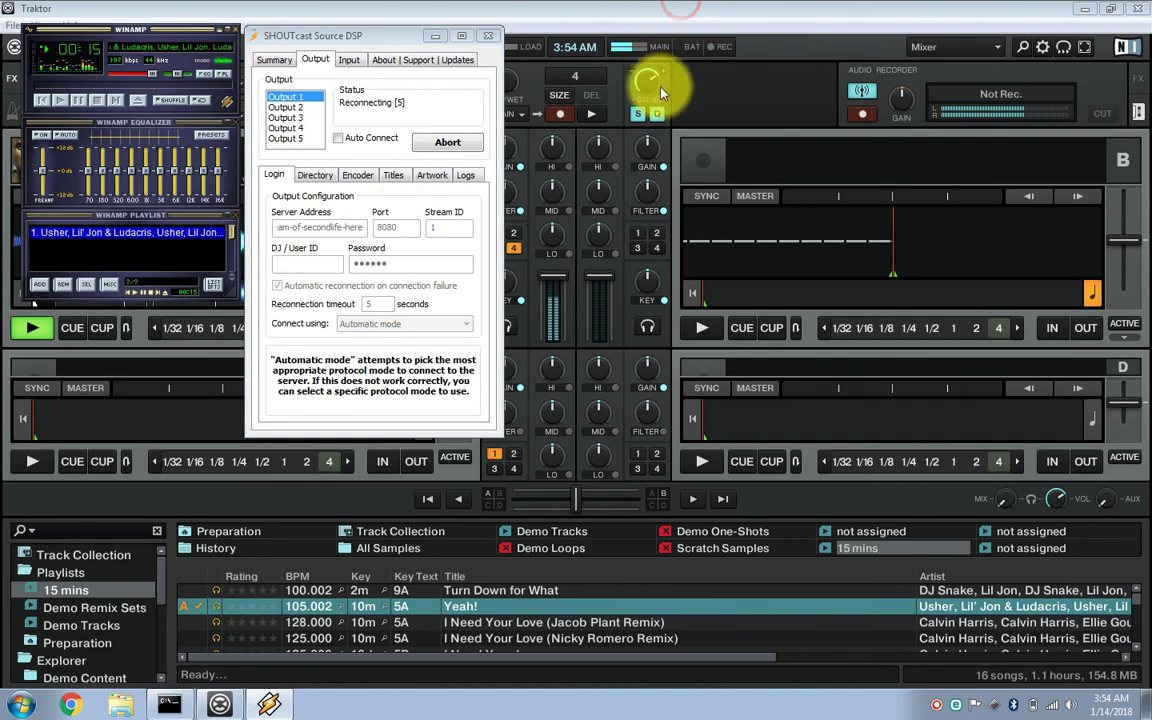
click(594, 9)
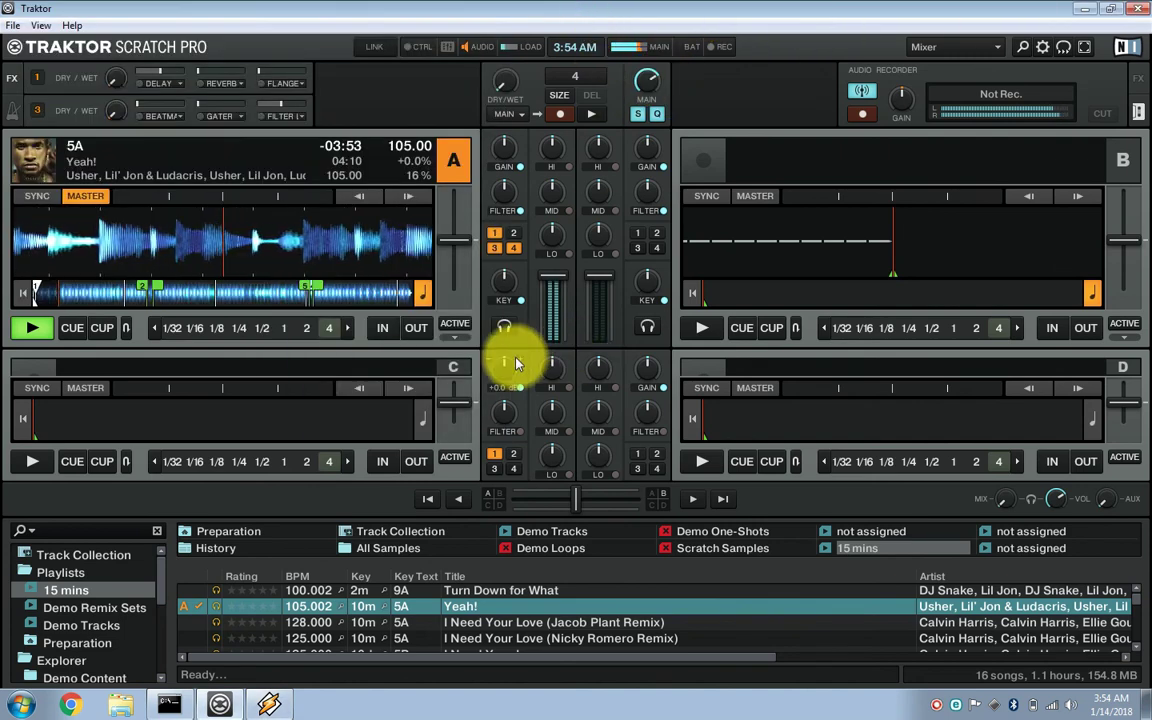